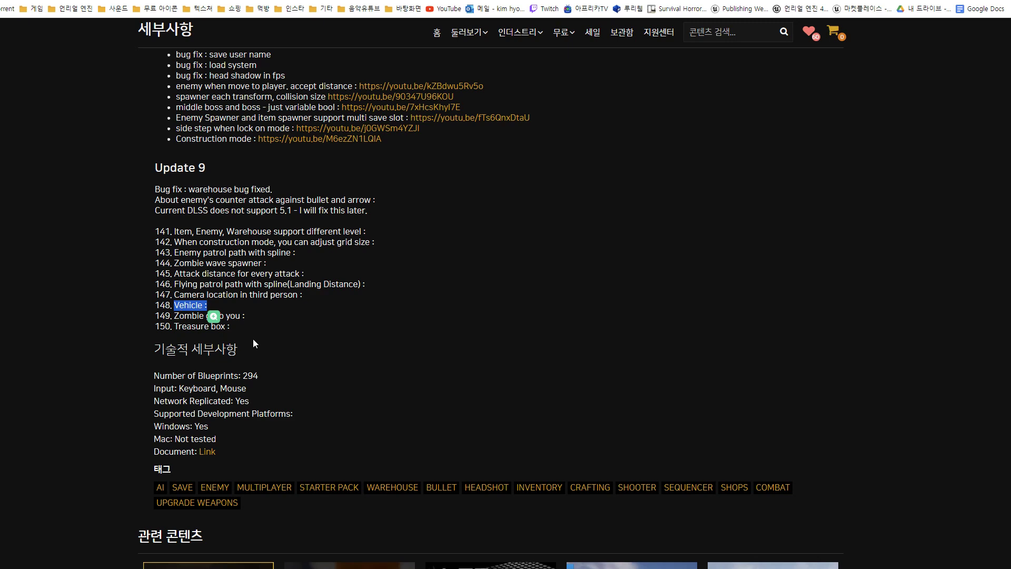
Open the Marketplace home page and search its content for "vehicle"
scroll(403, 340, up, 20)
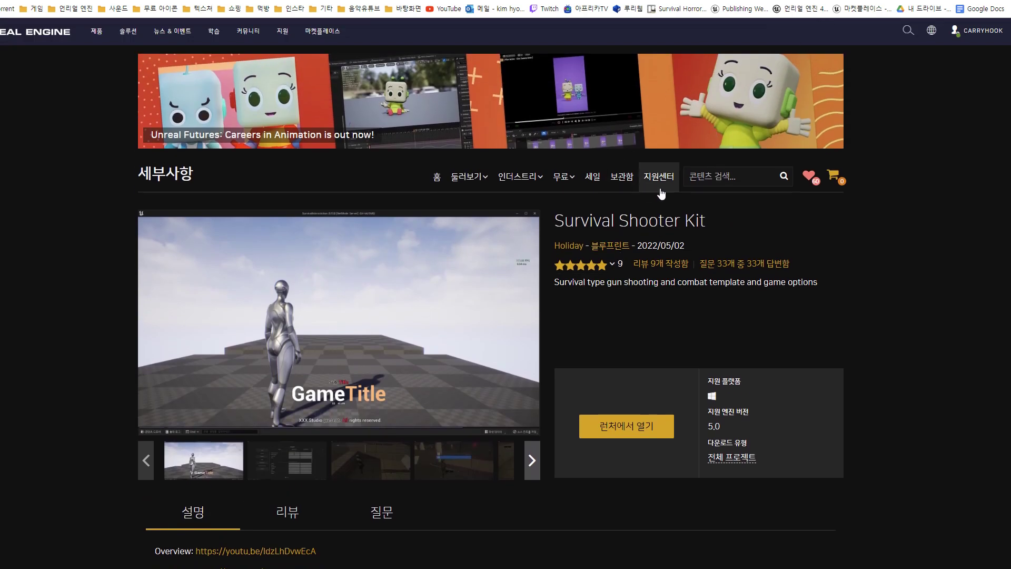
click(867, 9)
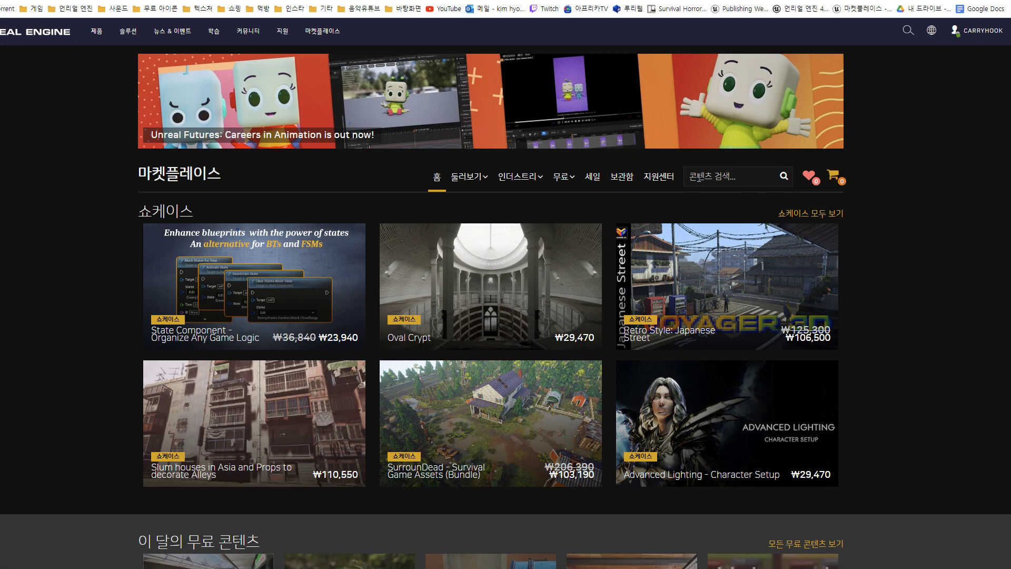
click(698, 178)
text(vehicle)
key(Return)
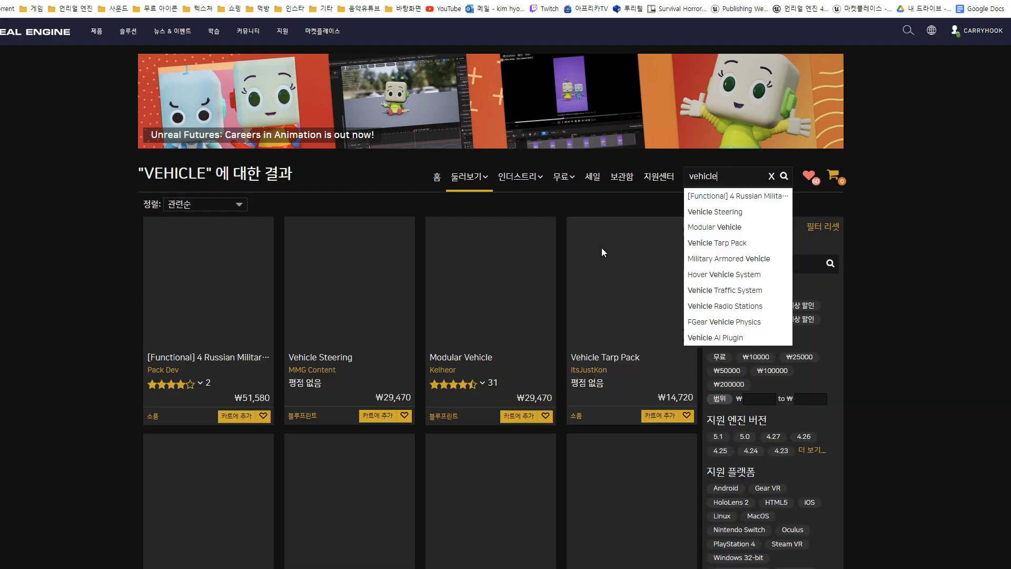
Look through the vehicle search results and search the Marketplace for "city sample"
scroll(102, 294, down, 10)
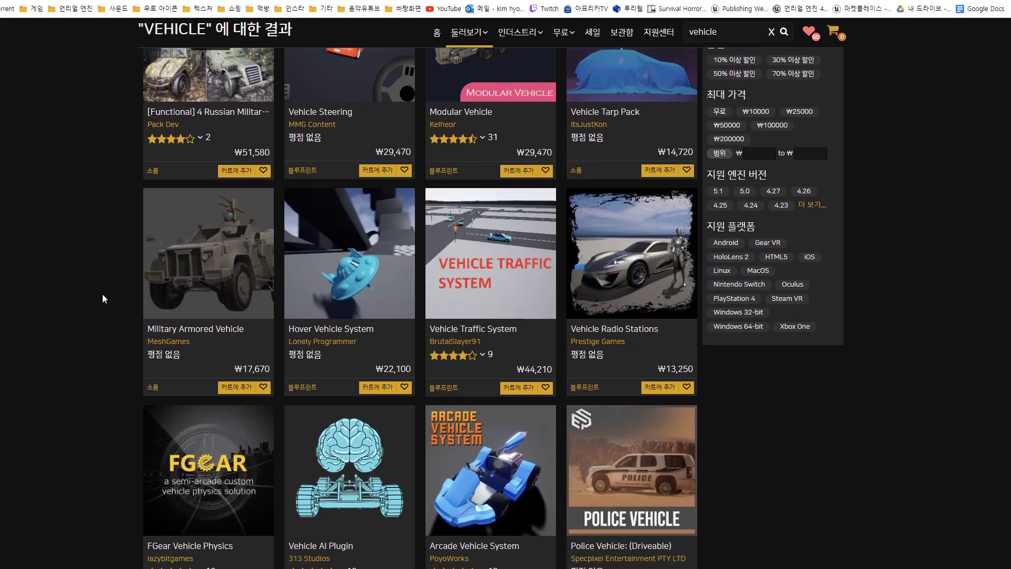
scroll(102, 296, down, 5)
scroll(100, 292, up, 15)
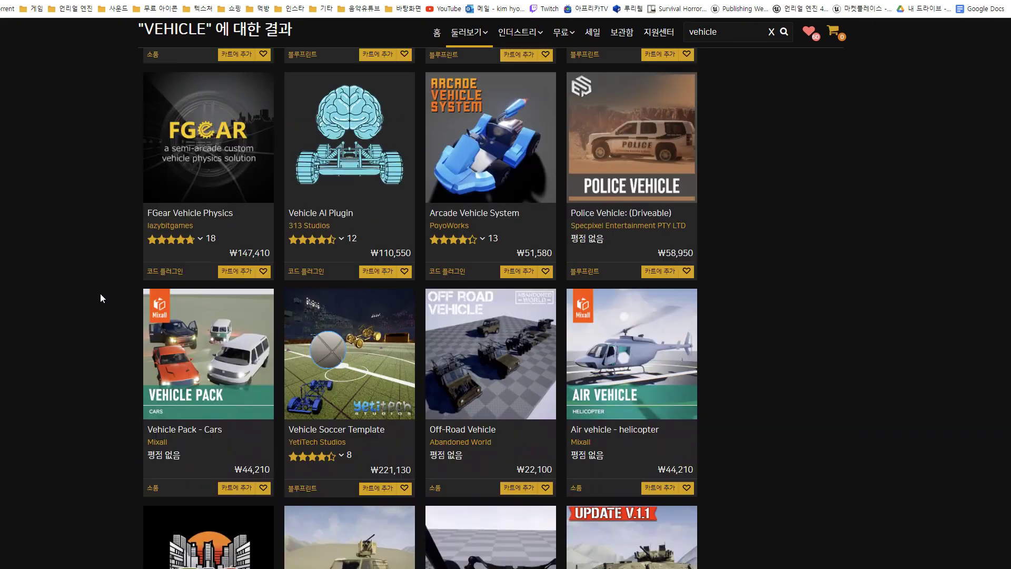
scroll(348, 266, down, 3)
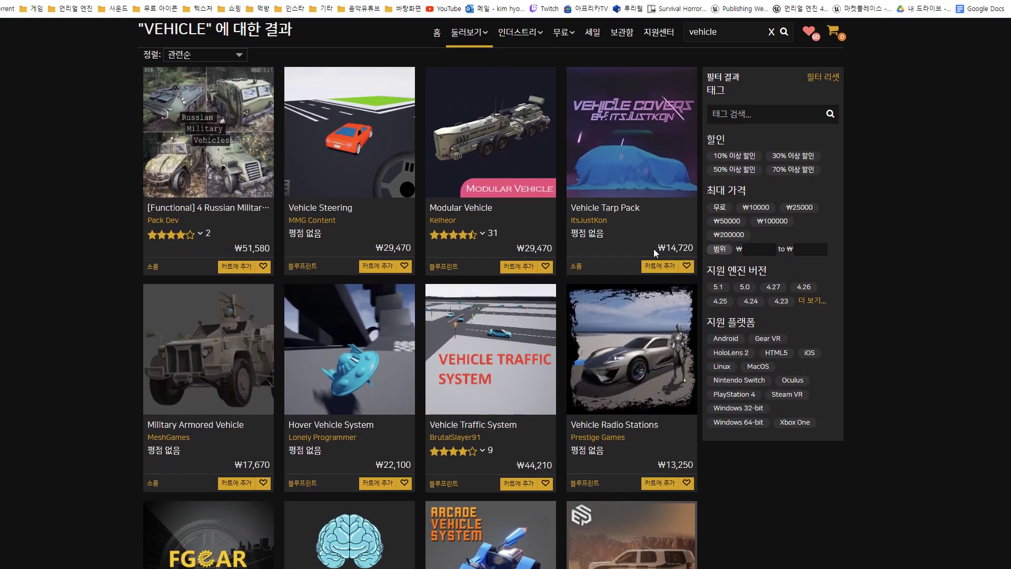
scroll(685, 232, up, 3)
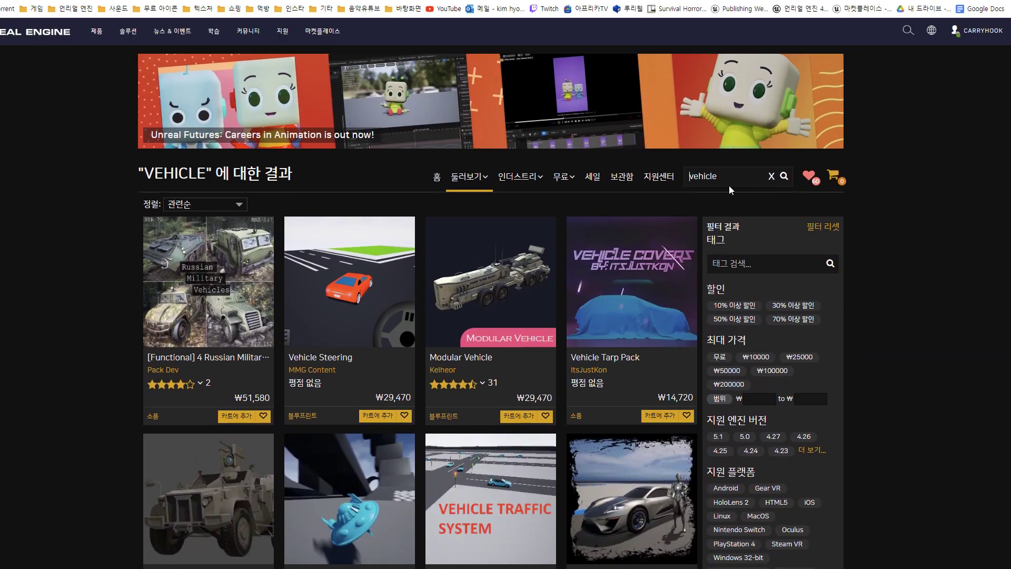
text(city sample)
key(Return)
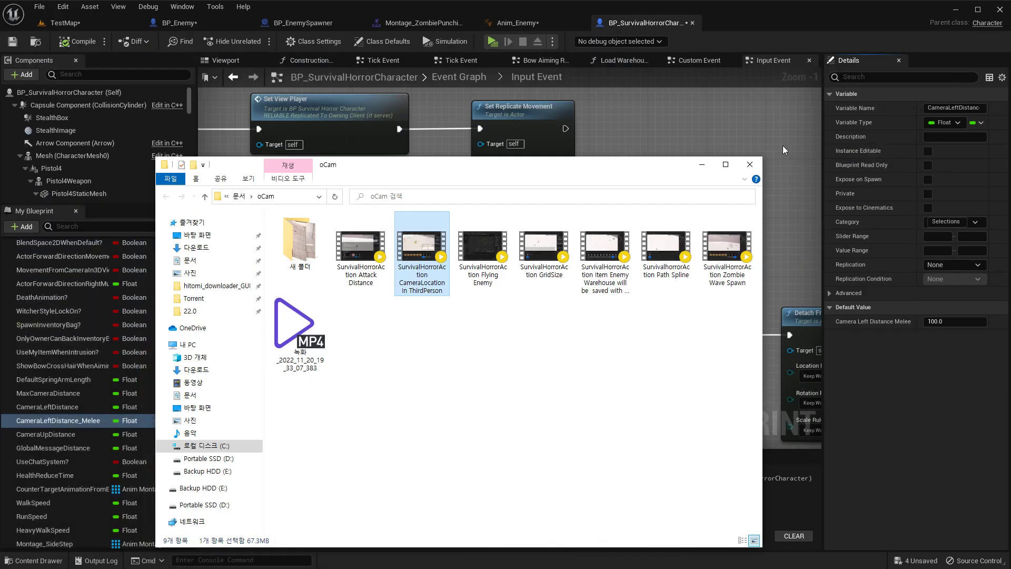
Dismiss the file window covering the Unreal Editor, switch to the TestMap level and open the SurvivlaHorrorAction Vehicle content folder
click(708, 165)
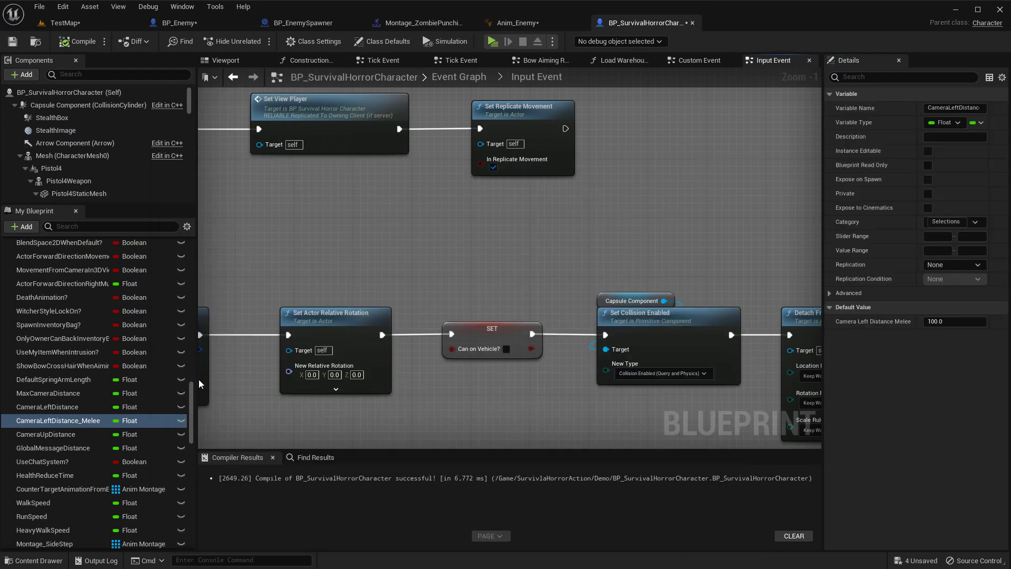
click(65, 23)
scroll(68, 474, down, 5)
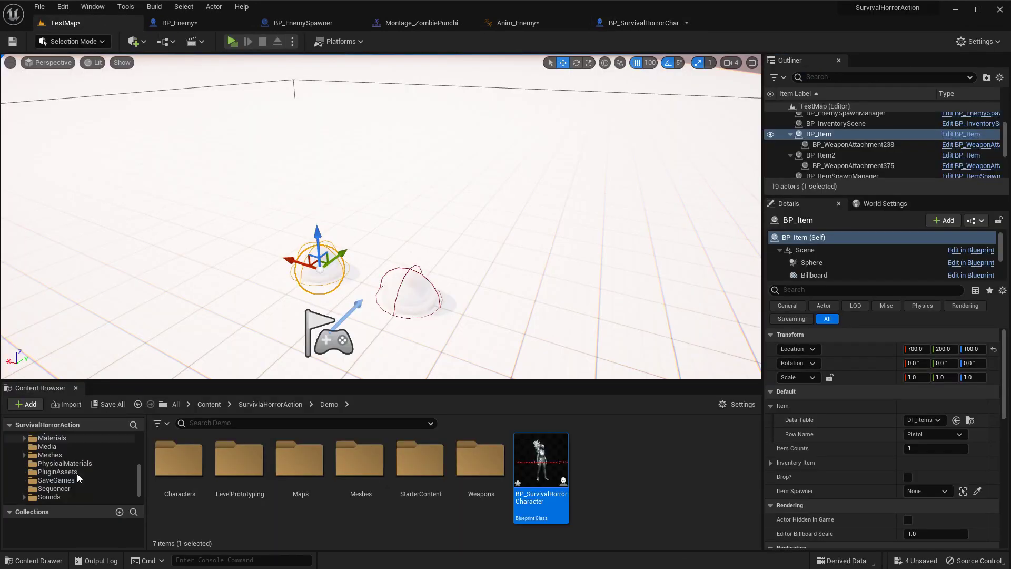
click(57, 501)
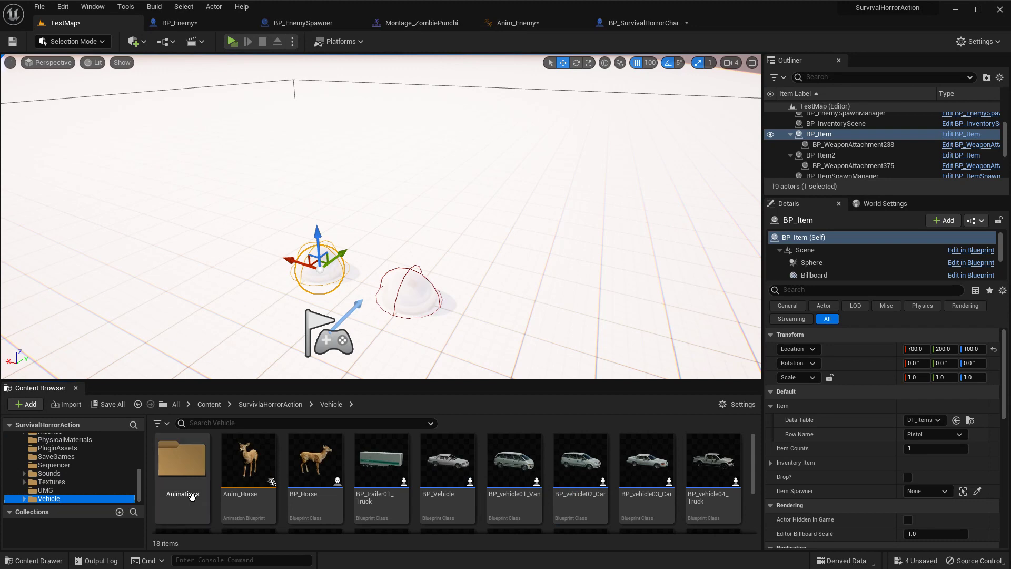
In File Explorer, open D:\Unreal Project\SurvivalHorrorAction\Content\SurvivlaHorrorAction\Vehicle, select everything in it, and return to the Unreal Editor
key(alt+Tab)
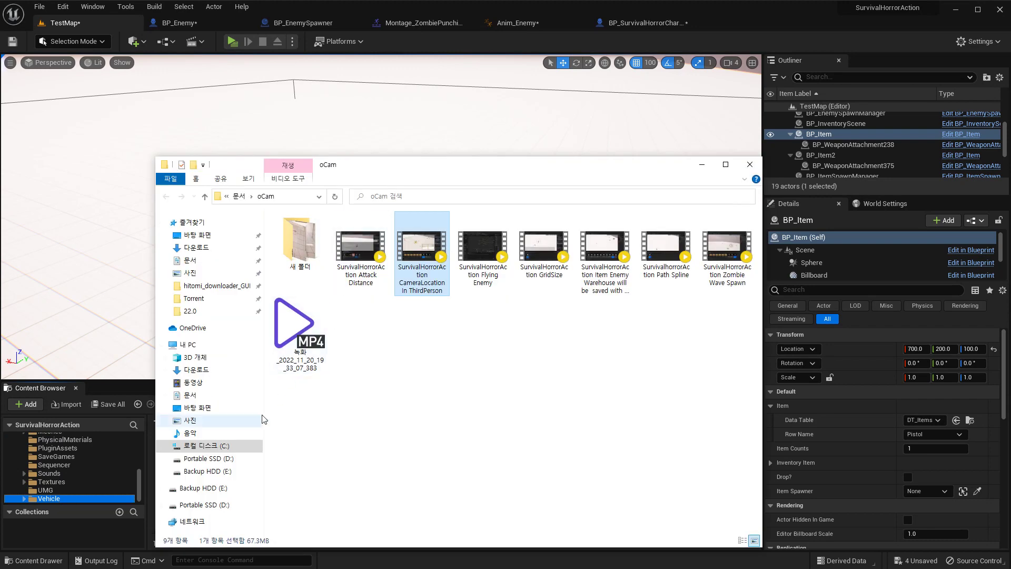
click(222, 460)
double_click(483, 240)
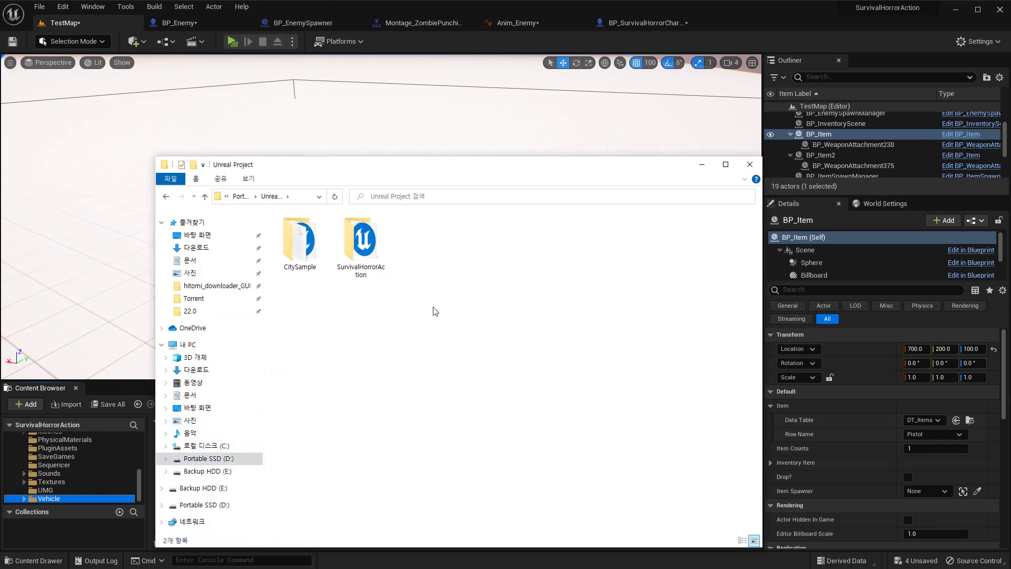
double_click(363, 239)
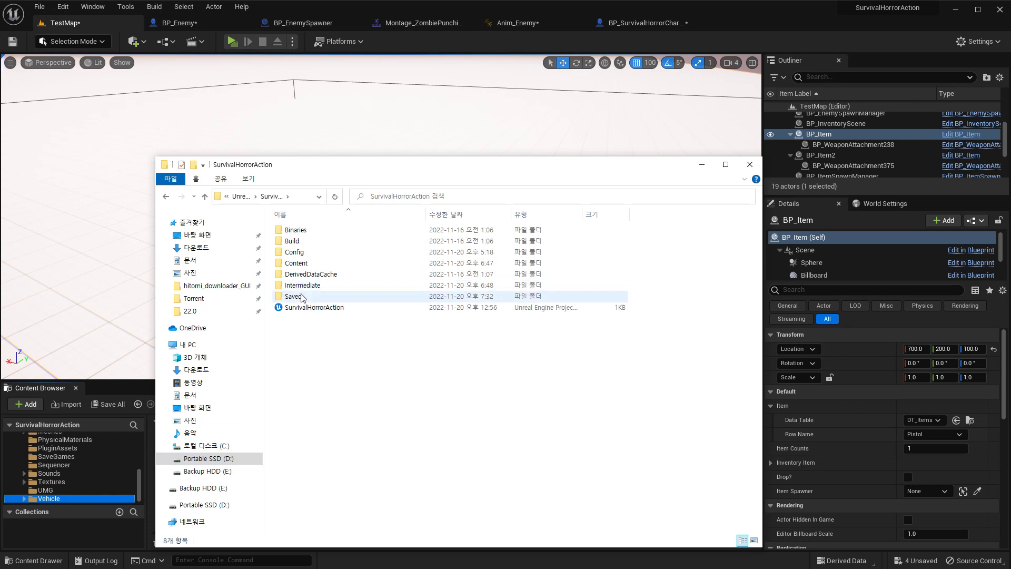
mouse_move(302, 298)
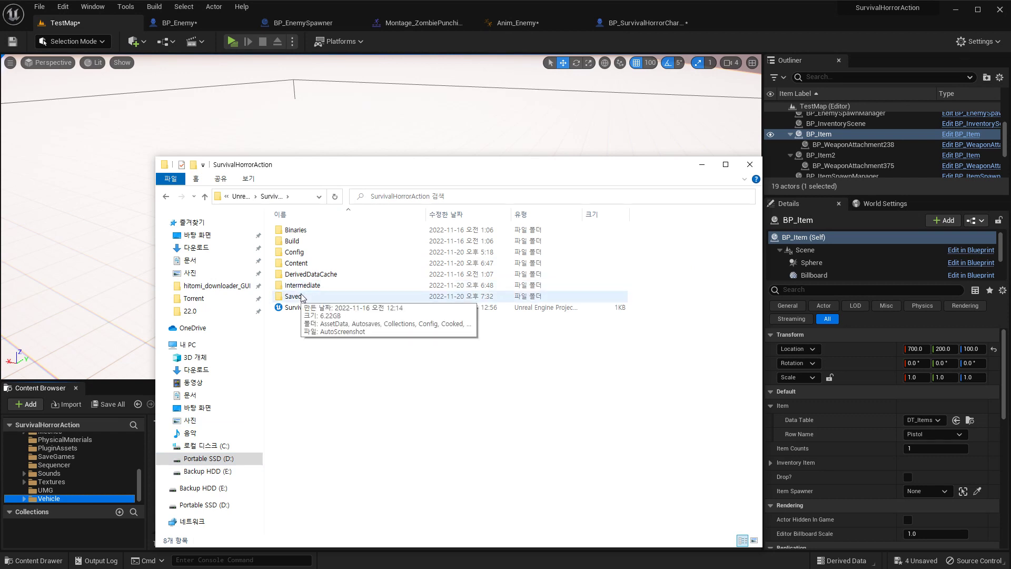
double_click(303, 264)
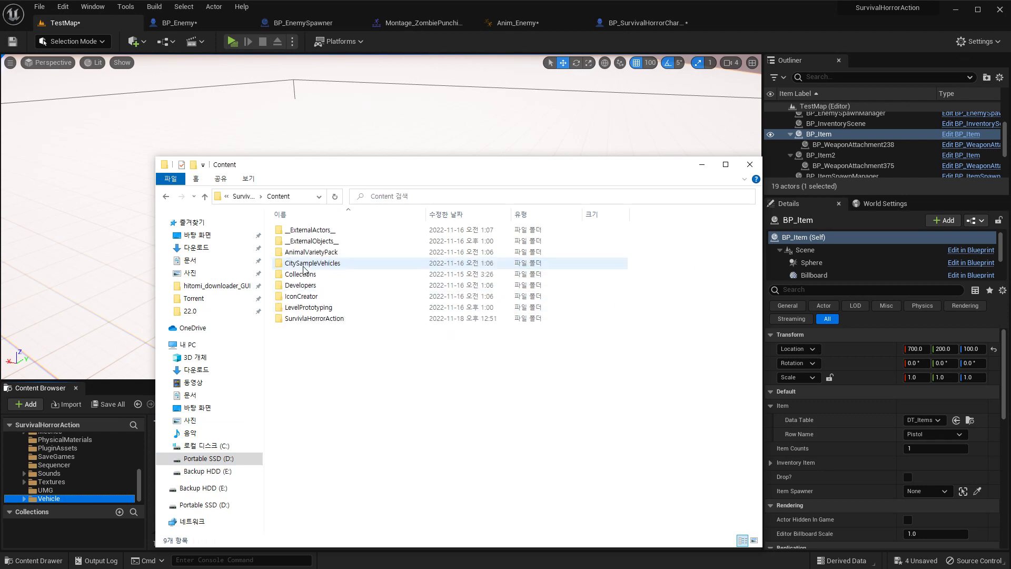
double_click(313, 319)
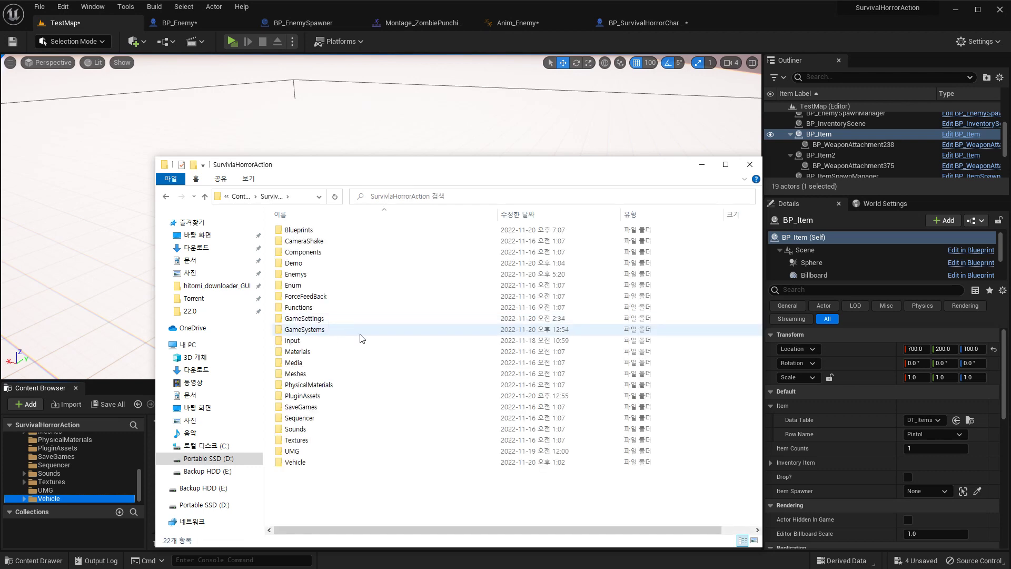
mouse_move(331, 453)
double_click(316, 462)
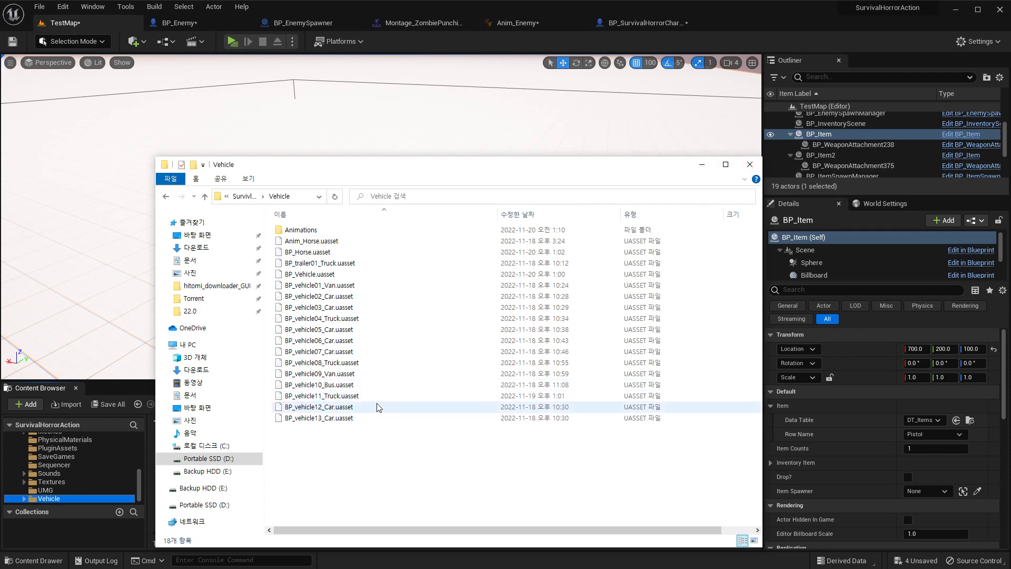
drag(363, 447, 285, 226)
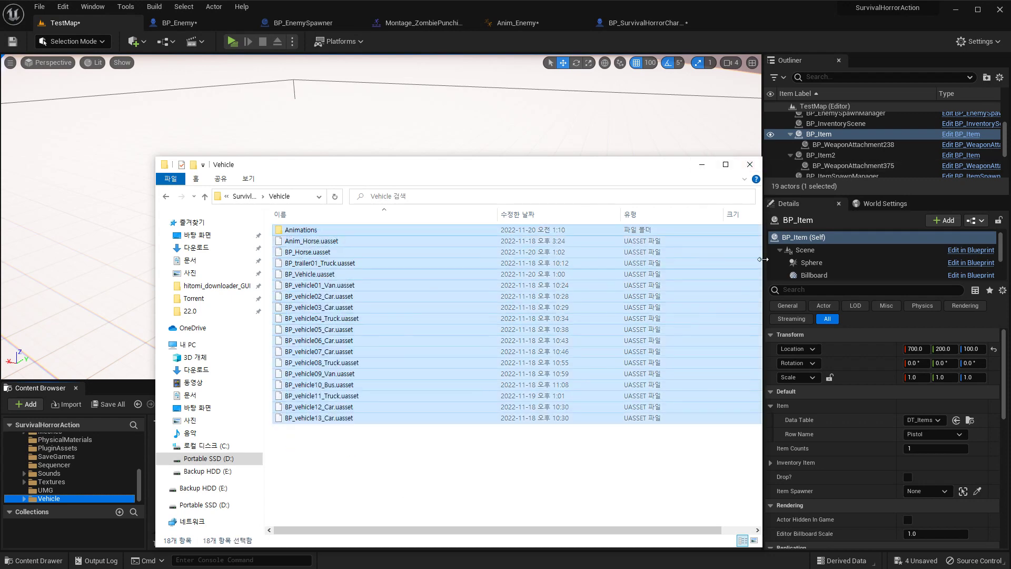
click(701, 168)
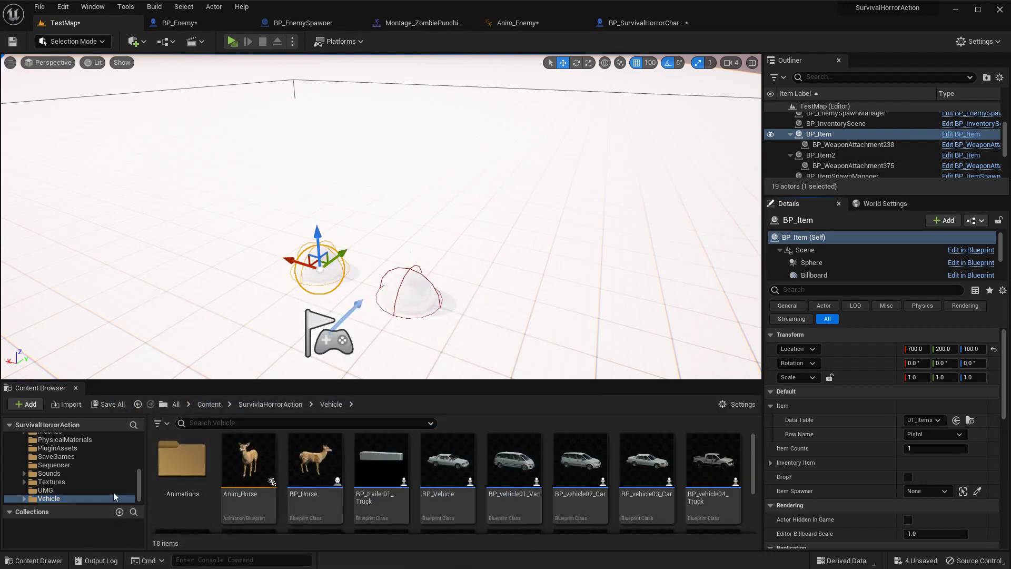
Expand the CitySampleVehicles content folder and view its Blueprint subfolder
scroll(113, 491, up, 5)
click(116, 464)
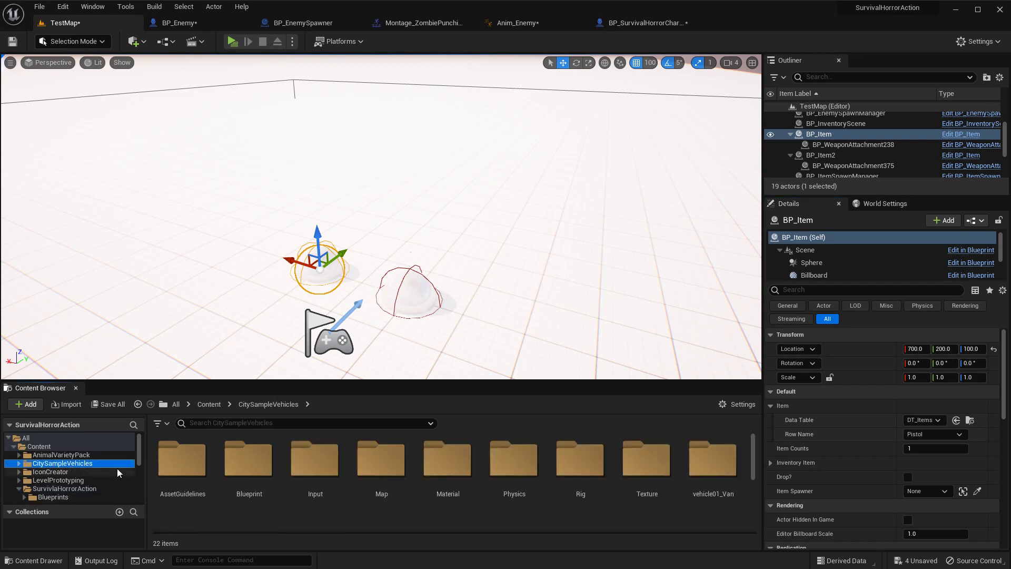
click(19, 464)
click(83, 480)
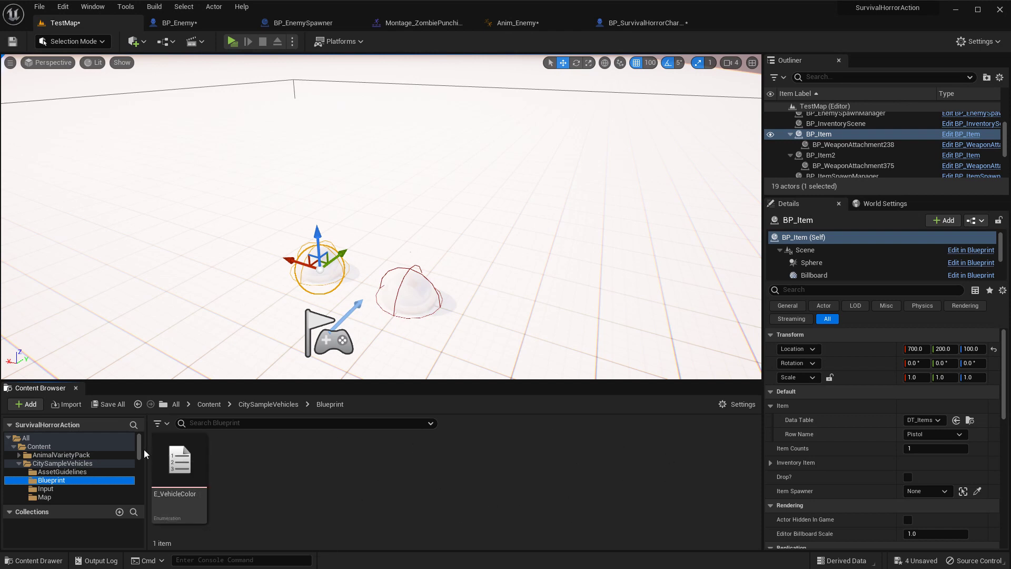
Return to the SurvivlaHorrorAction Vehicle folder and look through its vehicle blueprints
drag(140, 449, 137, 517)
click(53, 499)
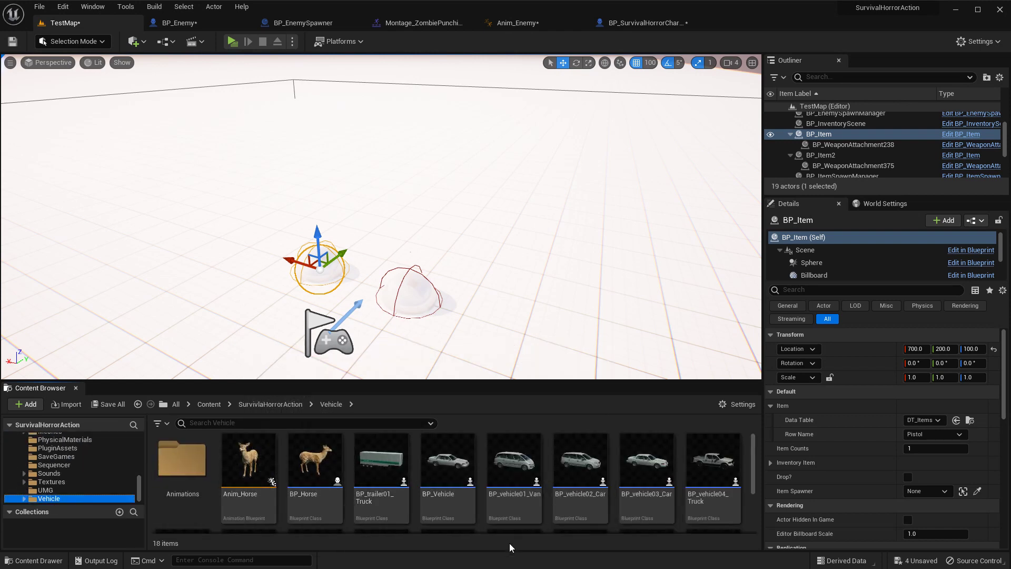
scroll(403, 473, down, 2)
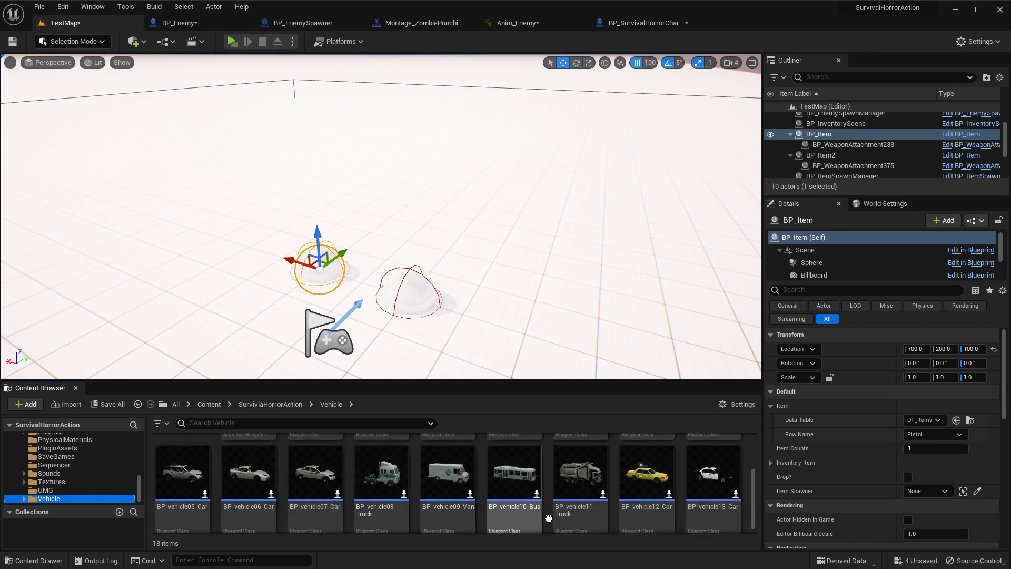
scroll(447, 273, down, 3)
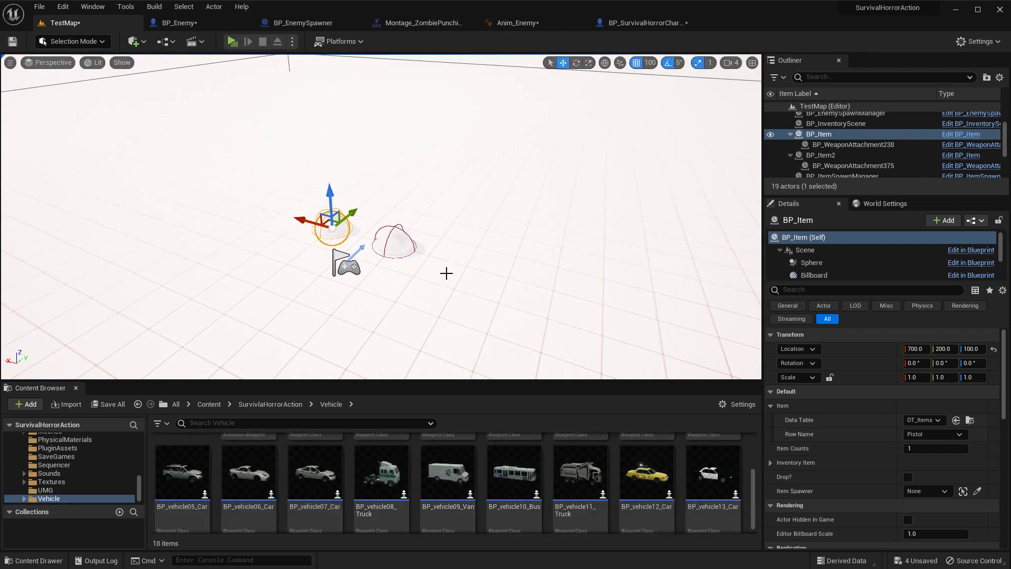
Delete the two item actors near the player start from the TestMap level
click(395, 235)
key(Delete)
click(330, 223)
key(Delete)
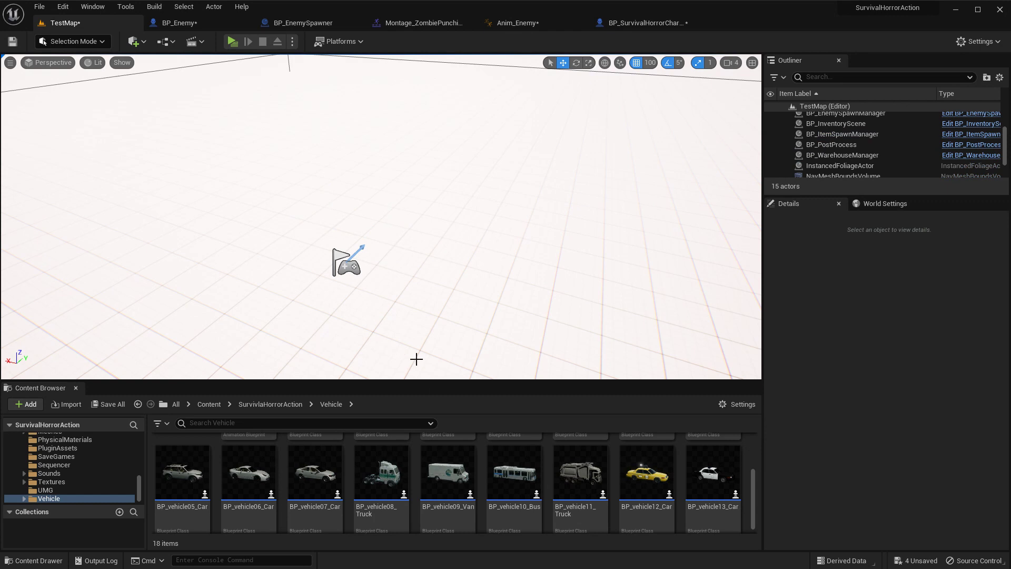
Place BP_vehicle12_Car in the level beside the player start, at about X 500, Y 200, Z 100
click(646, 472)
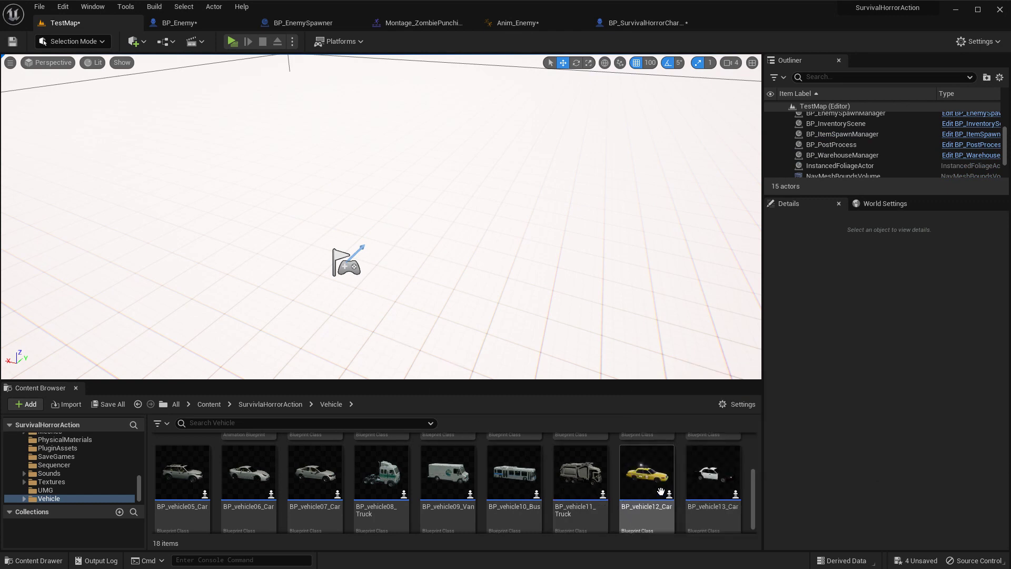
drag(647, 472, 395, 245)
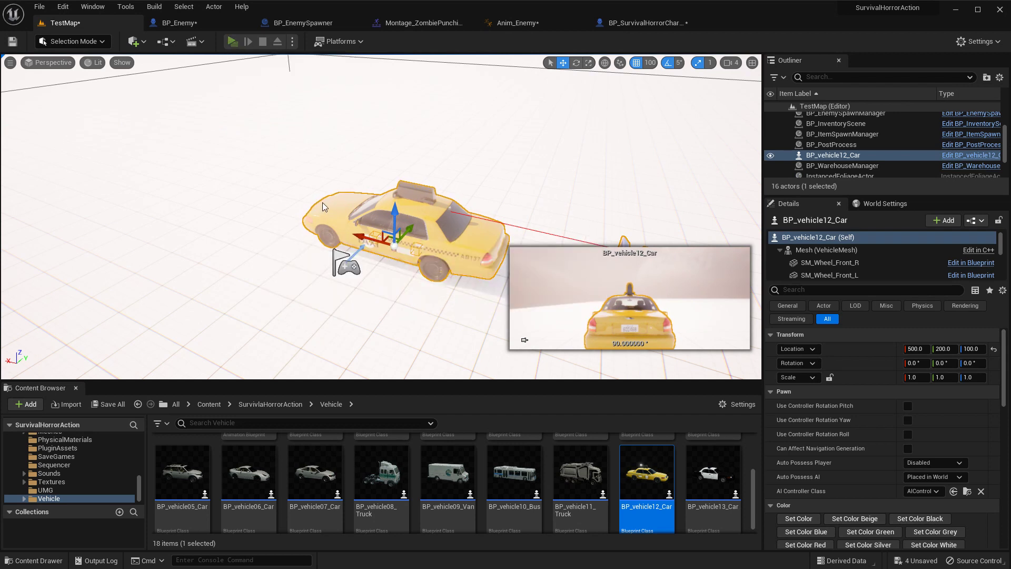
key(w)
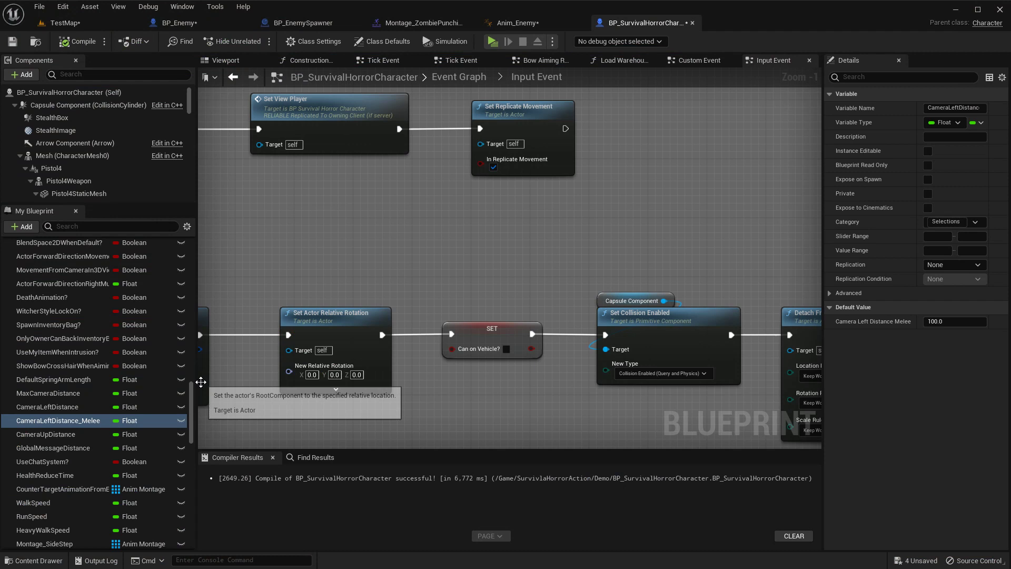
In BP_SurvivalHorrorCharacter, set the default values of CameraLeftDistance_Melee to 0 and CameraLeftDistance to 72
click(943, 323)
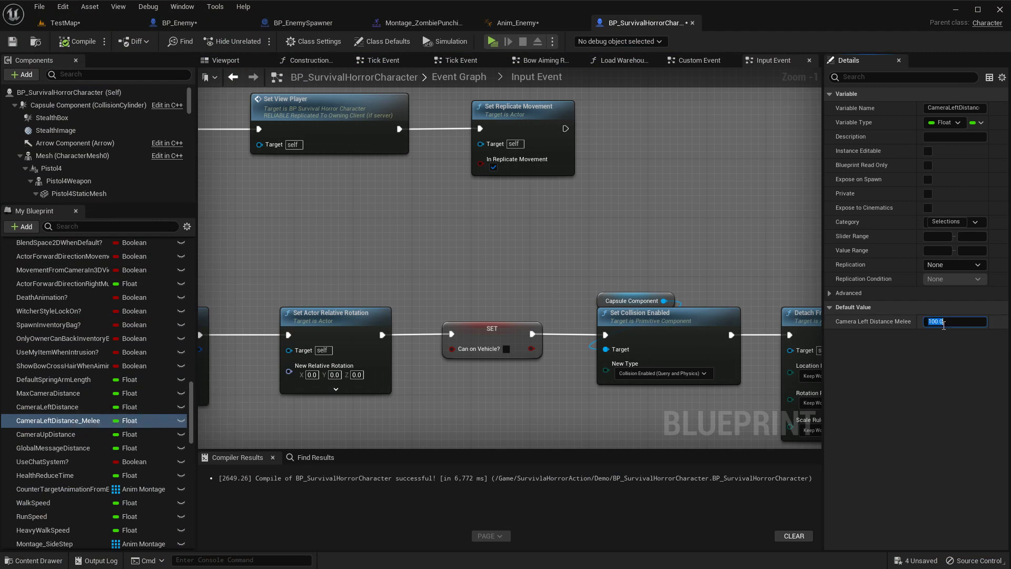
click(53, 407)
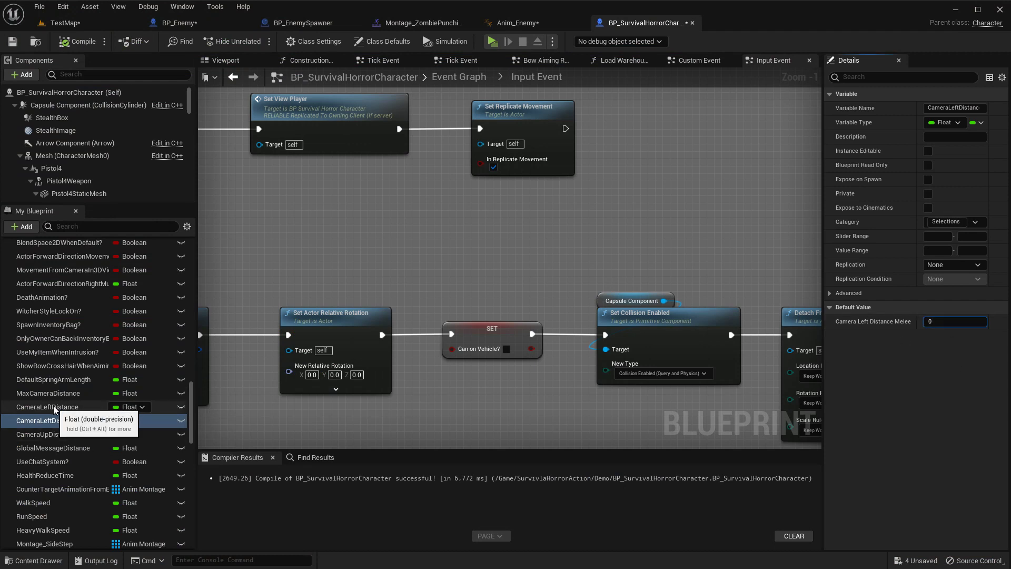
click(956, 322)
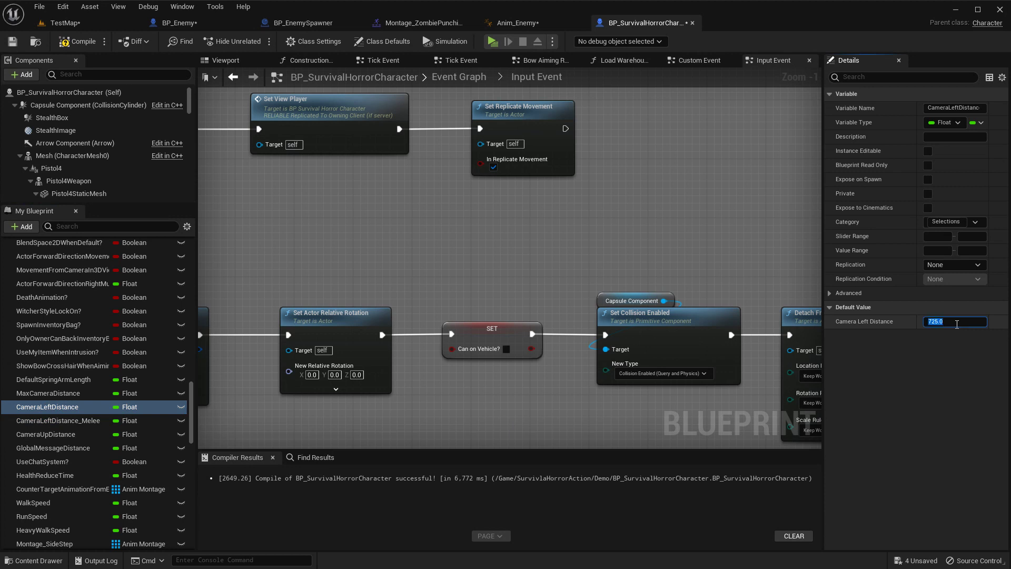
text(72)
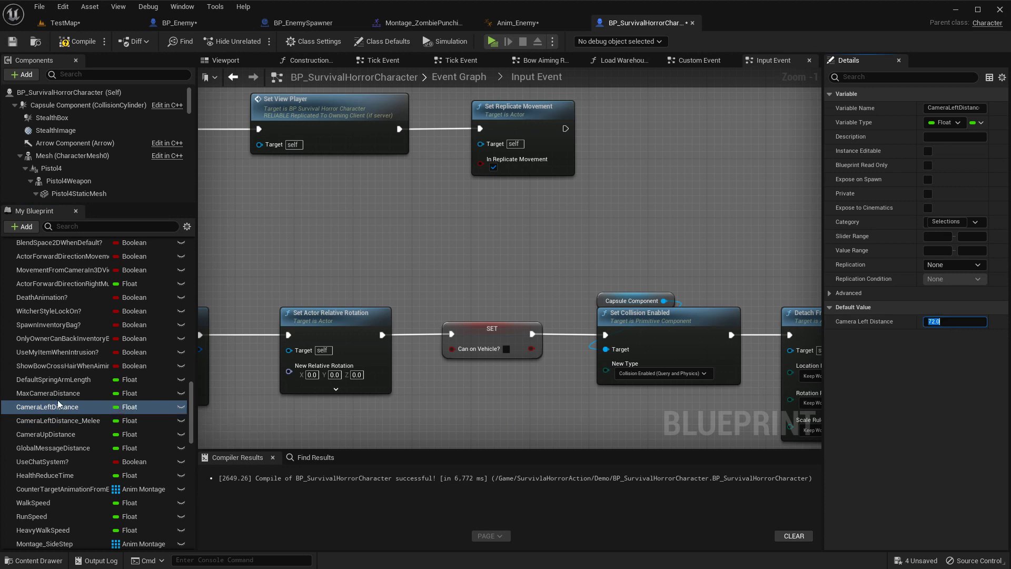
Set the default value of the MaxCameraDistance variable to 250
click(105, 393)
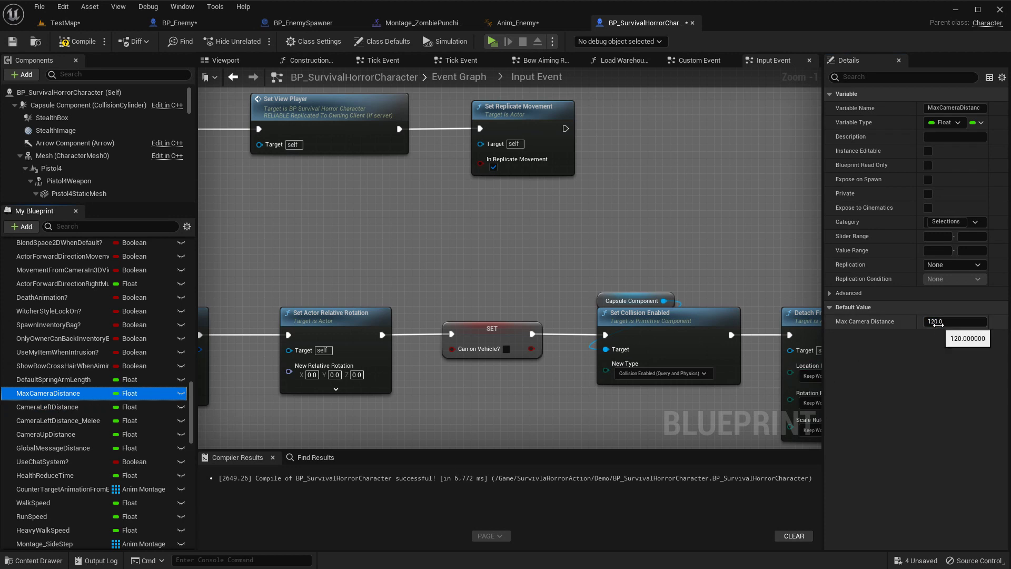
click(945, 322)
text(250)
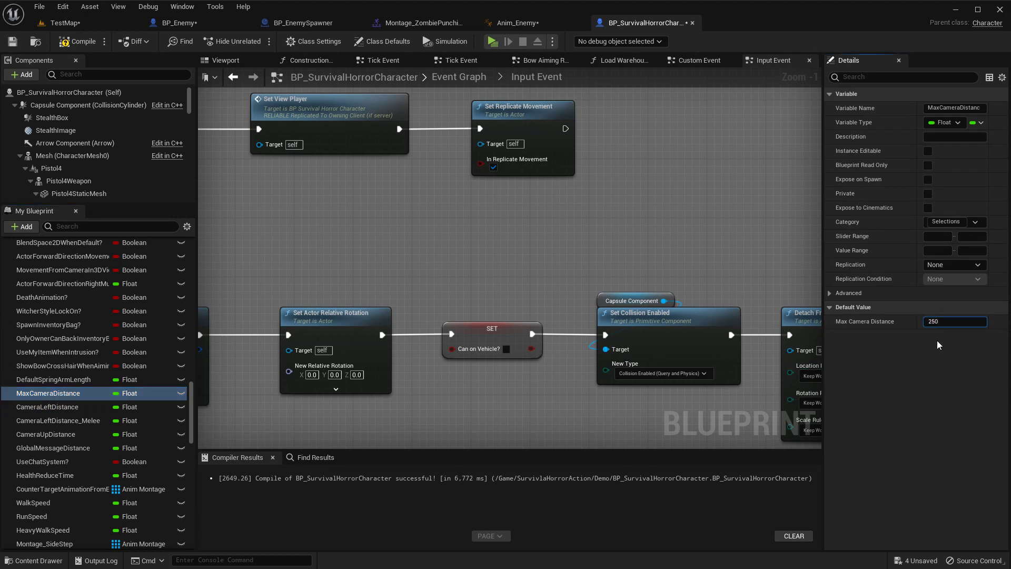
Set the default value of CameraUpDistance to 42, and compile and save BP_SurvivalHorrorCharacter
key(Return)
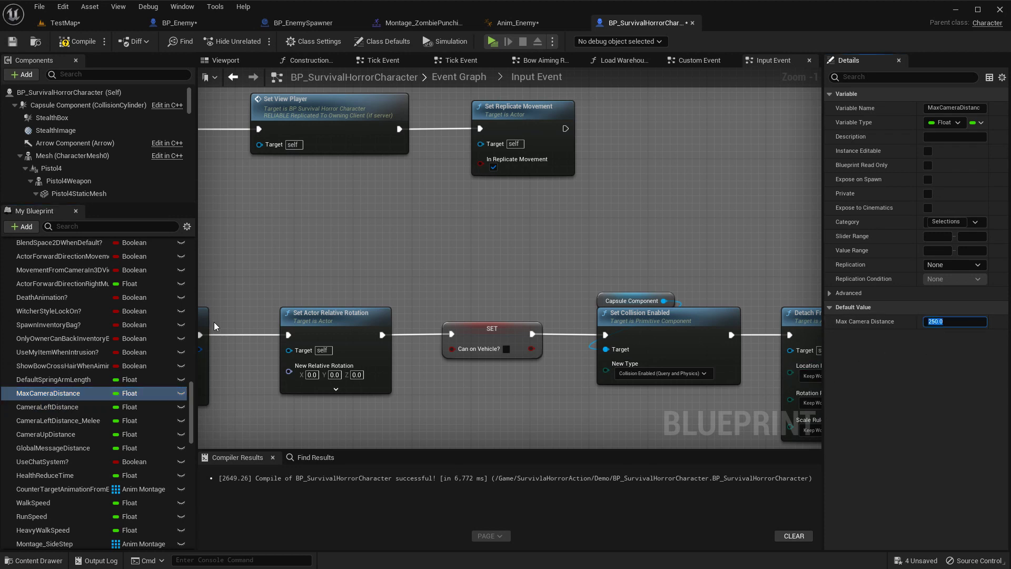
click(65, 436)
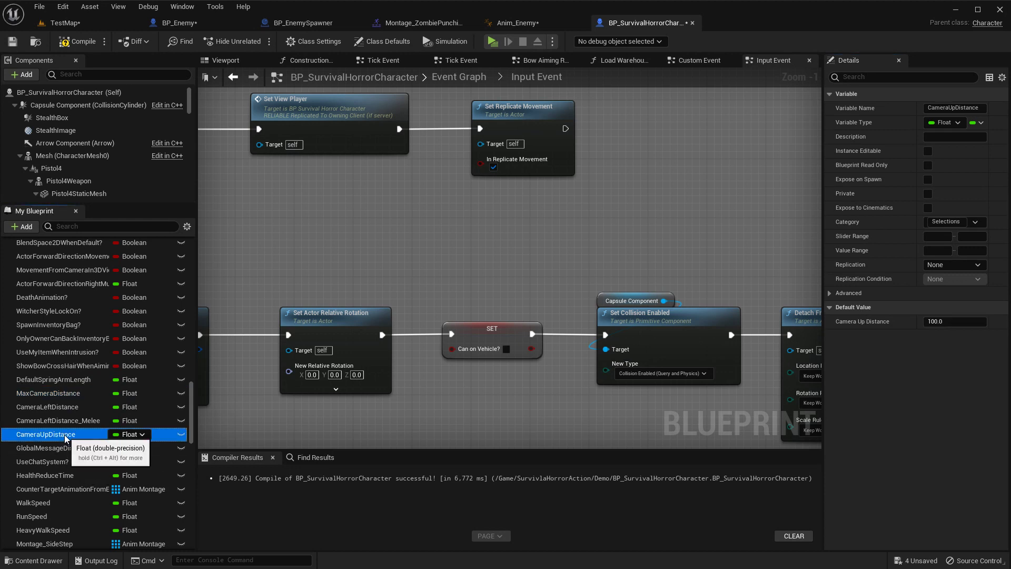
click(959, 321)
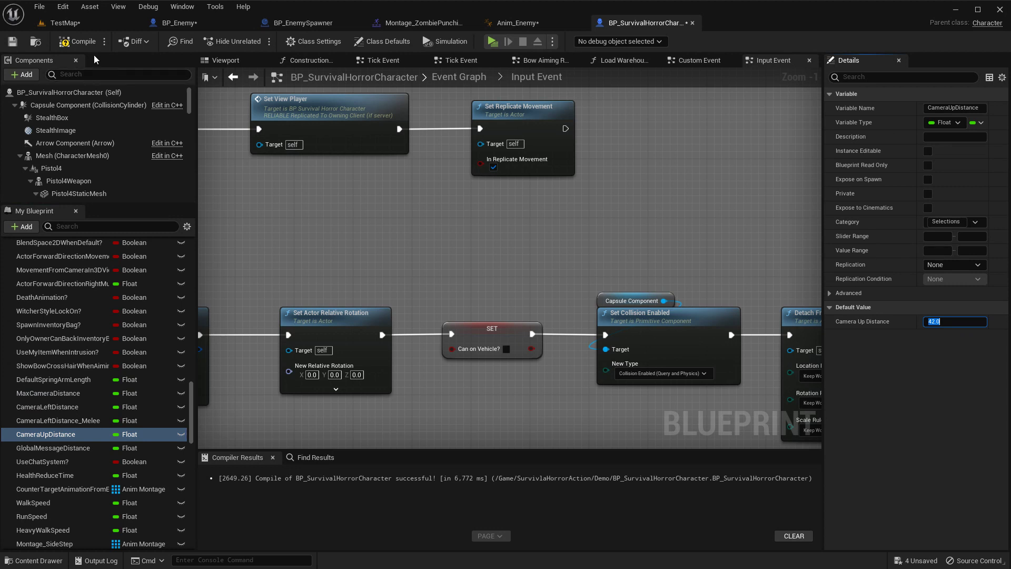
click(73, 45)
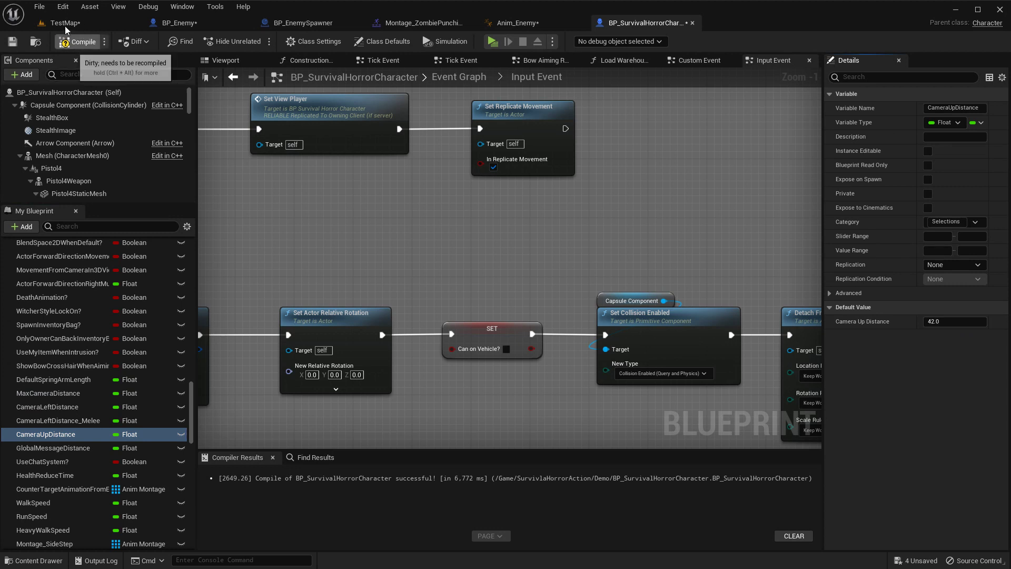
click(66, 29)
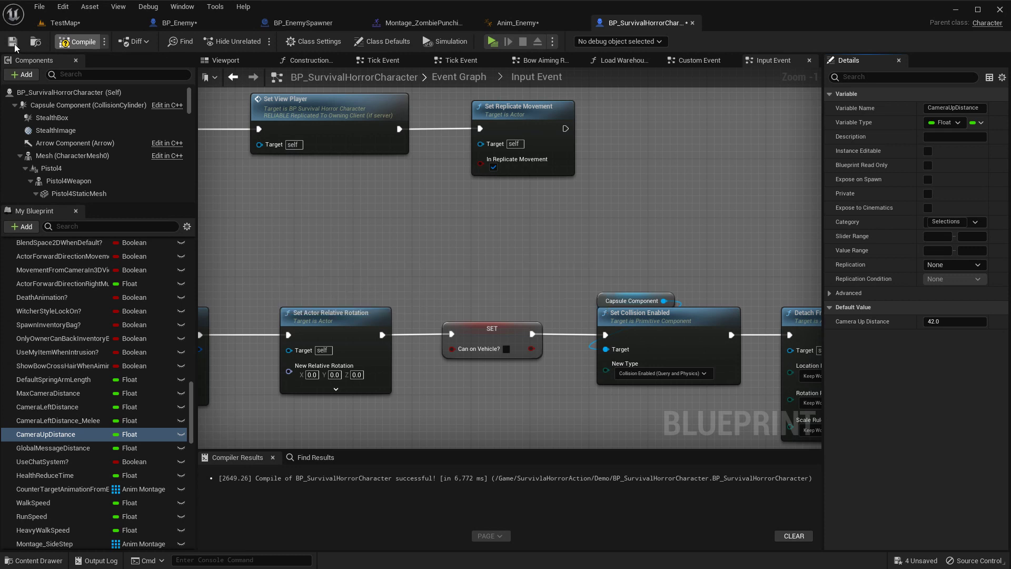
click(12, 42)
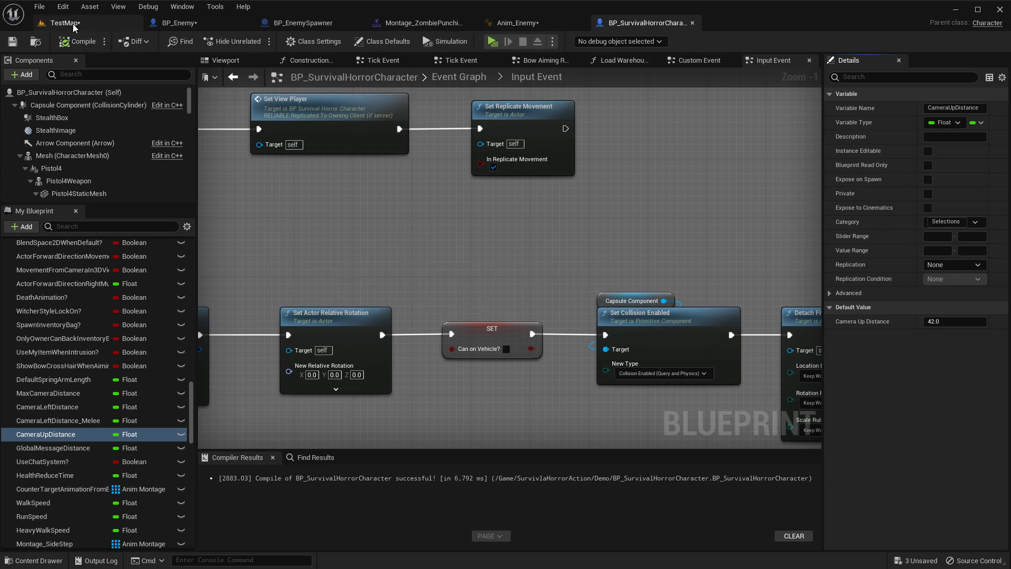
Play the TestMap level in a new window and walk the character up to the side of the taxi
click(74, 25)
click(232, 41)
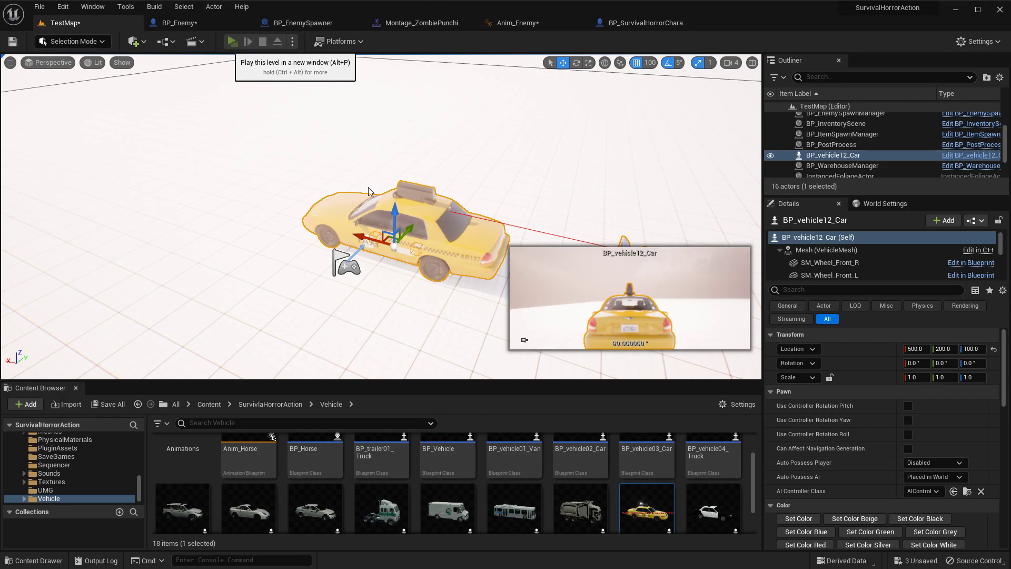
key(d)
key(w)
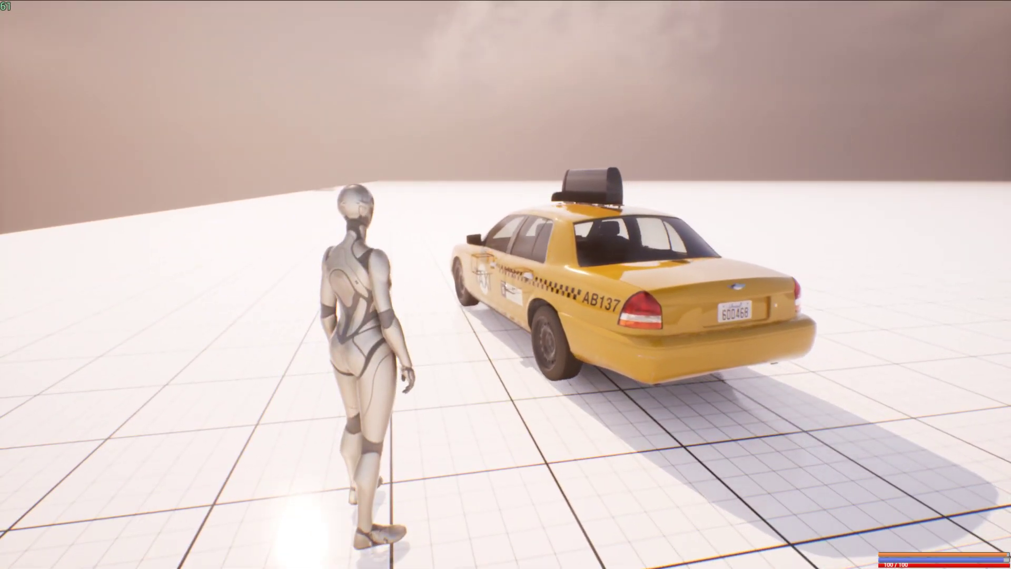
mouse_move(505, 284)
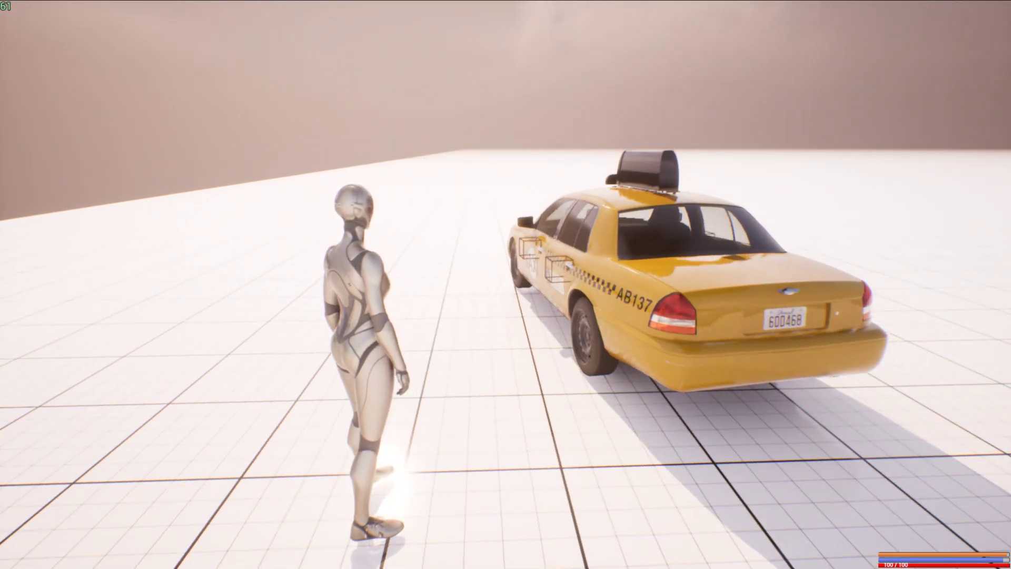
key(w)
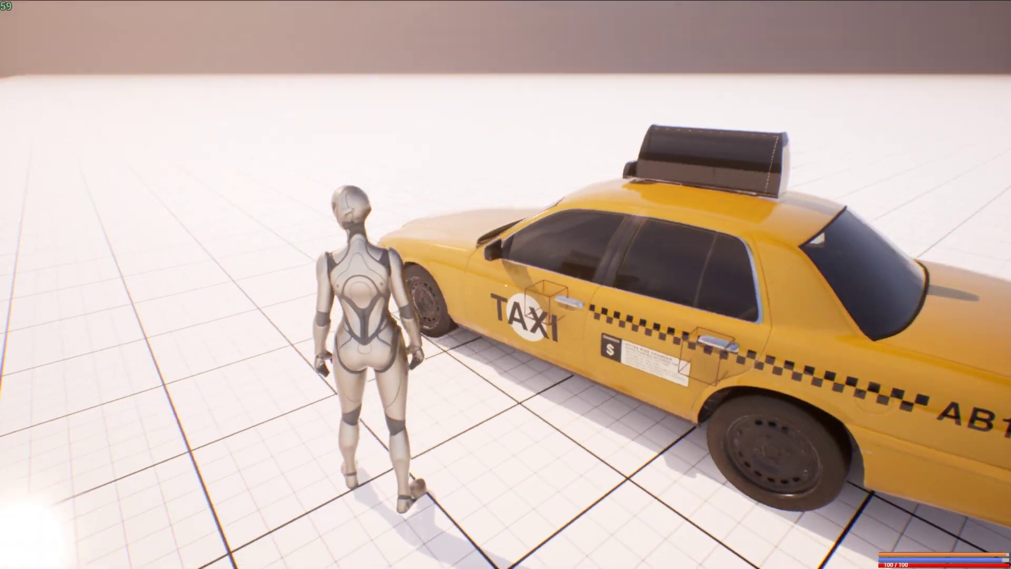
Walk the character around the rear of the taxi to examine the doors on both sides
key(d)
key(s)
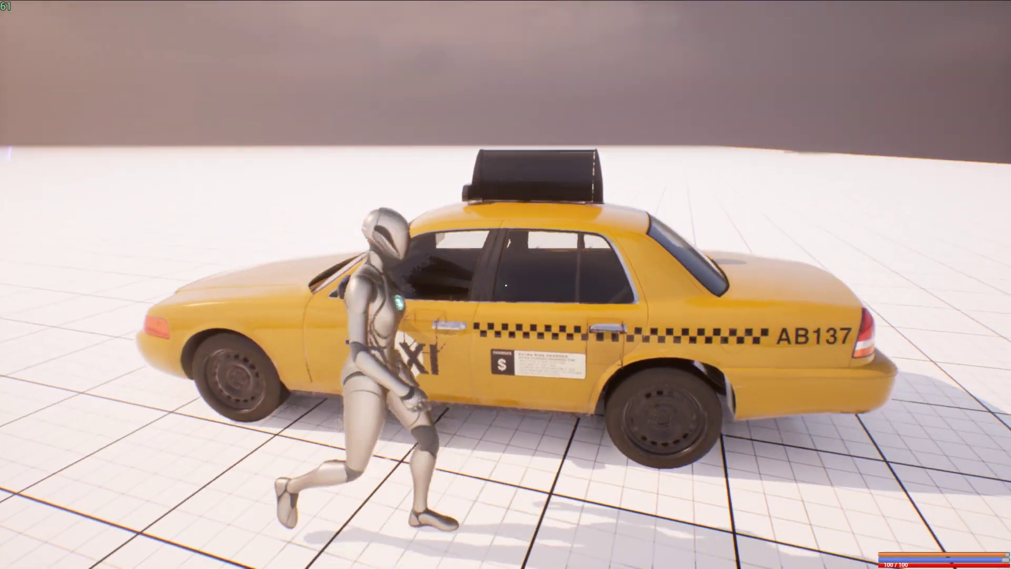
key(w)
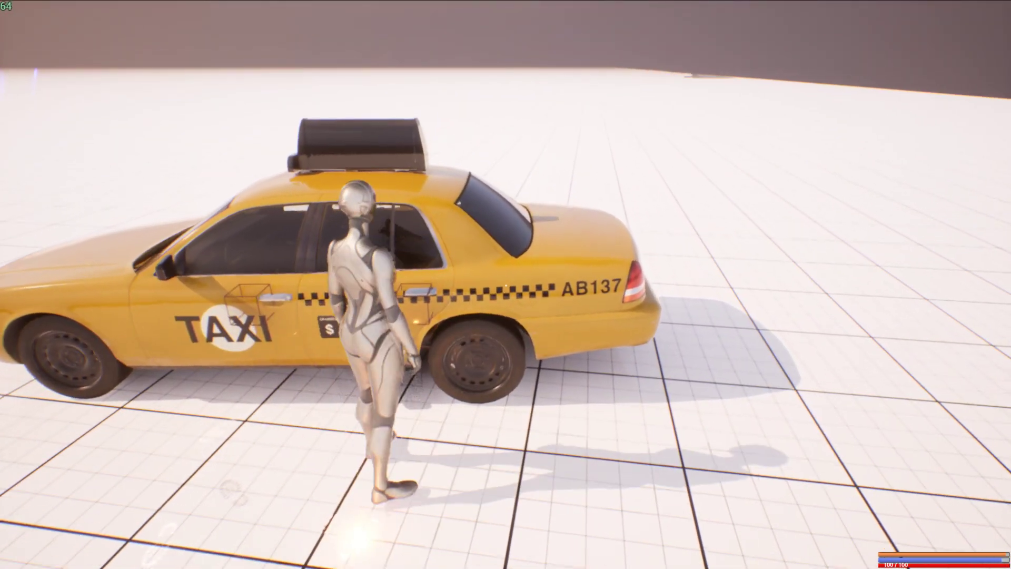
key(d)
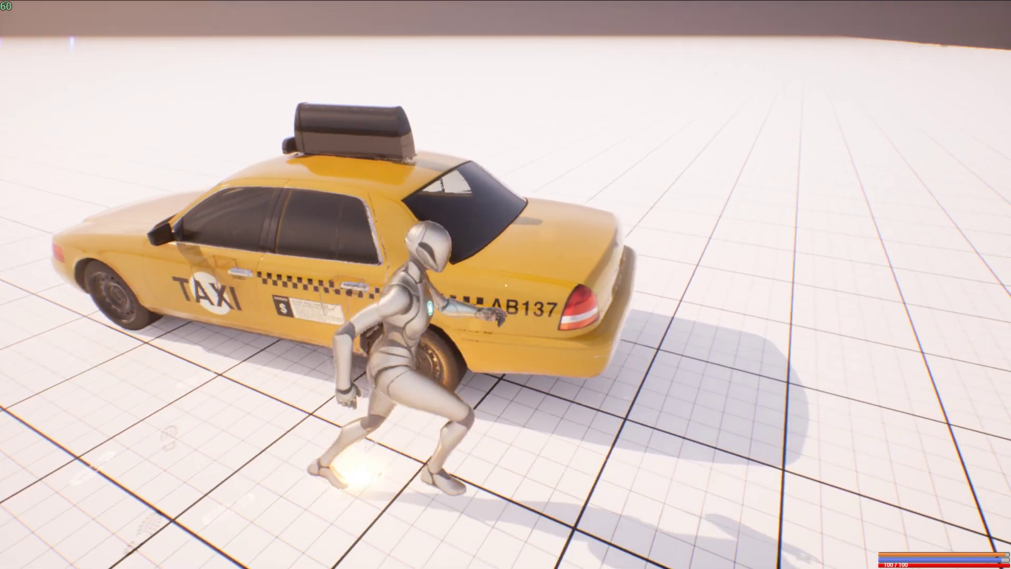
key(w)
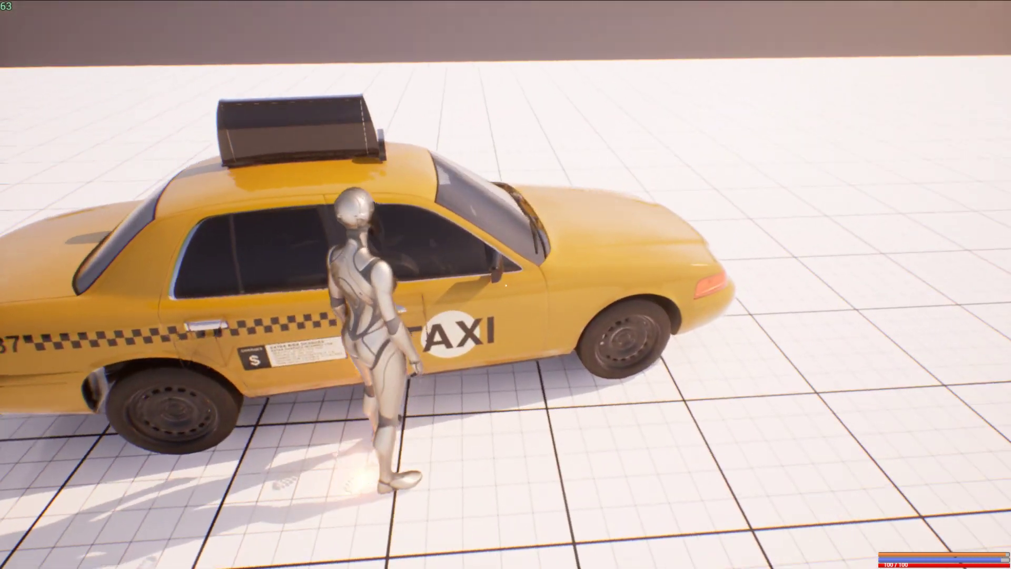
key(s)
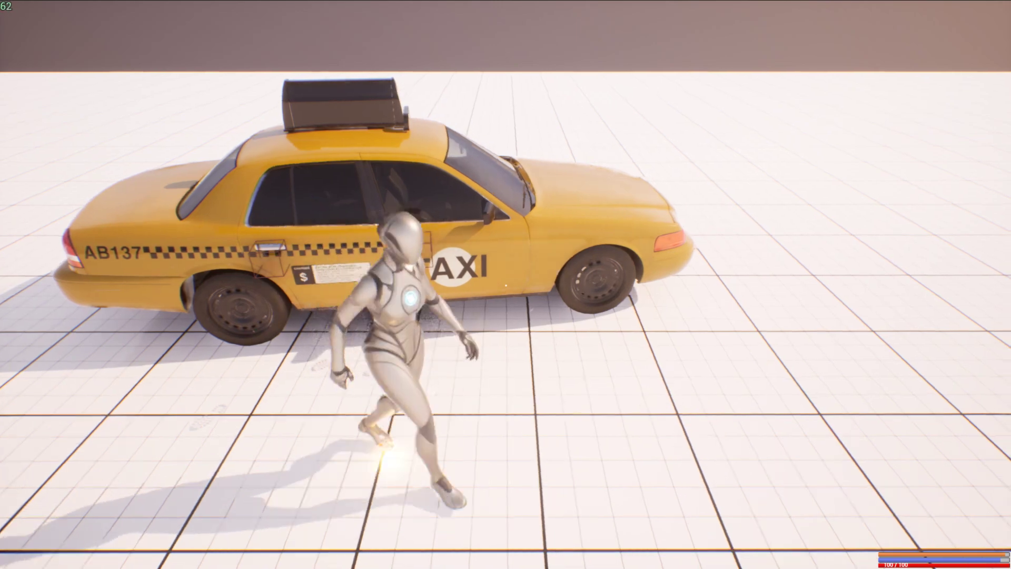
Get into the taxi's driver's seat and test driving it forward, steering in both directions
key(w)
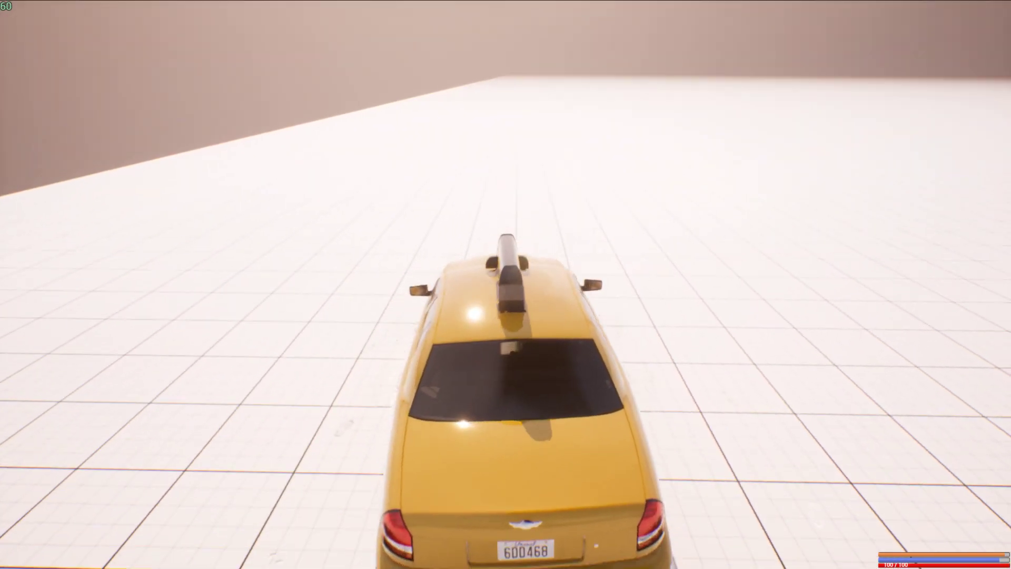
key(w)
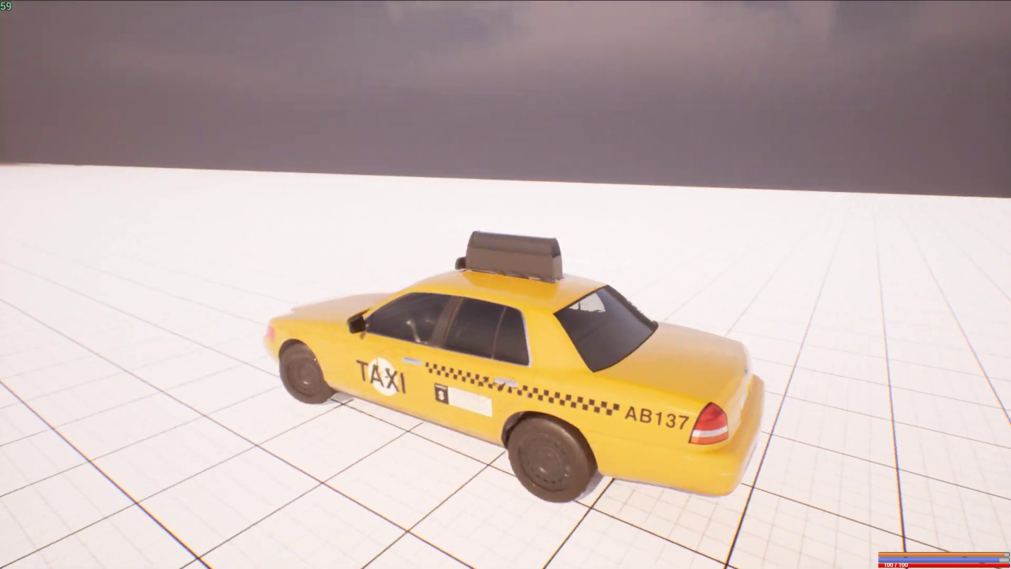
key(a)
key(d)
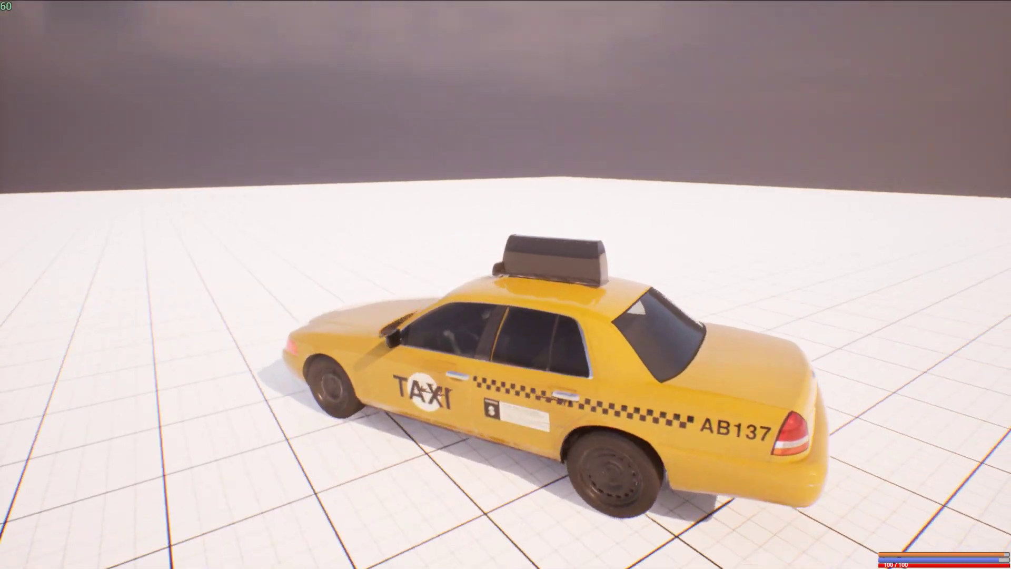
Leave the driver's seat and get into the rear seat on the taxi's driver's side
key(e)
key(s)
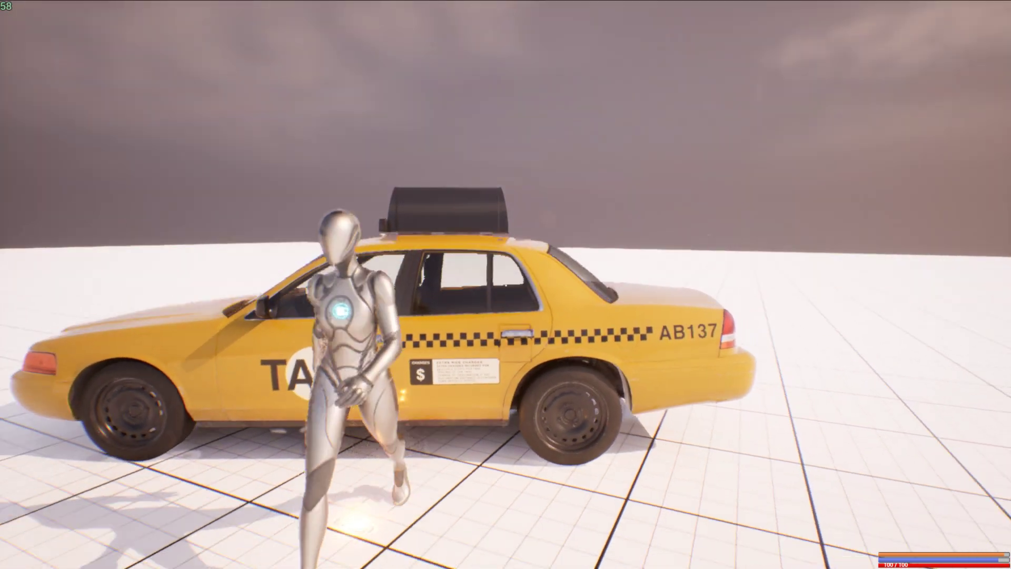
key(d)
key(e)
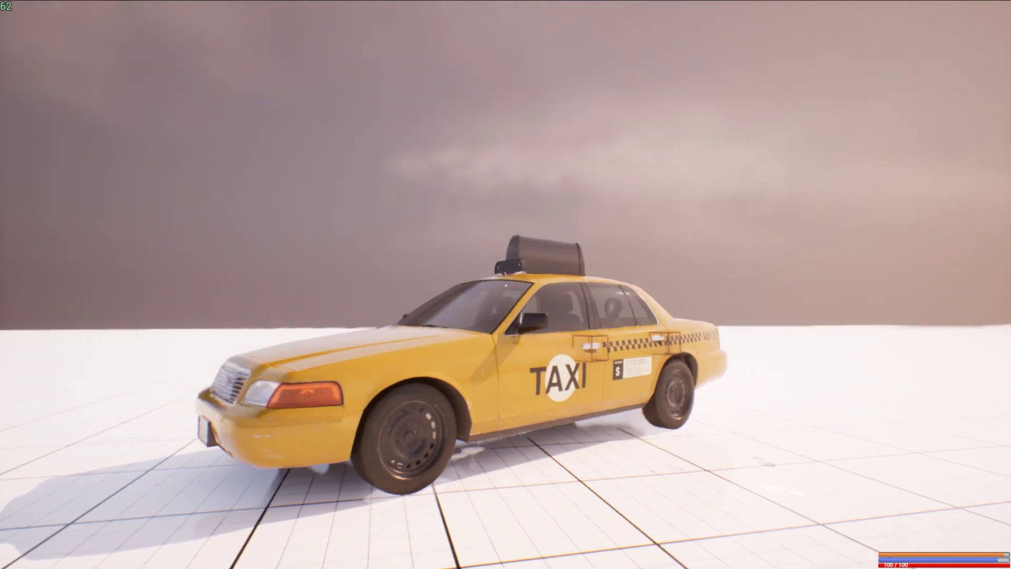
Get out and walk behind the taxi to board the rear seat on the opposite side
key(e)
key(d)
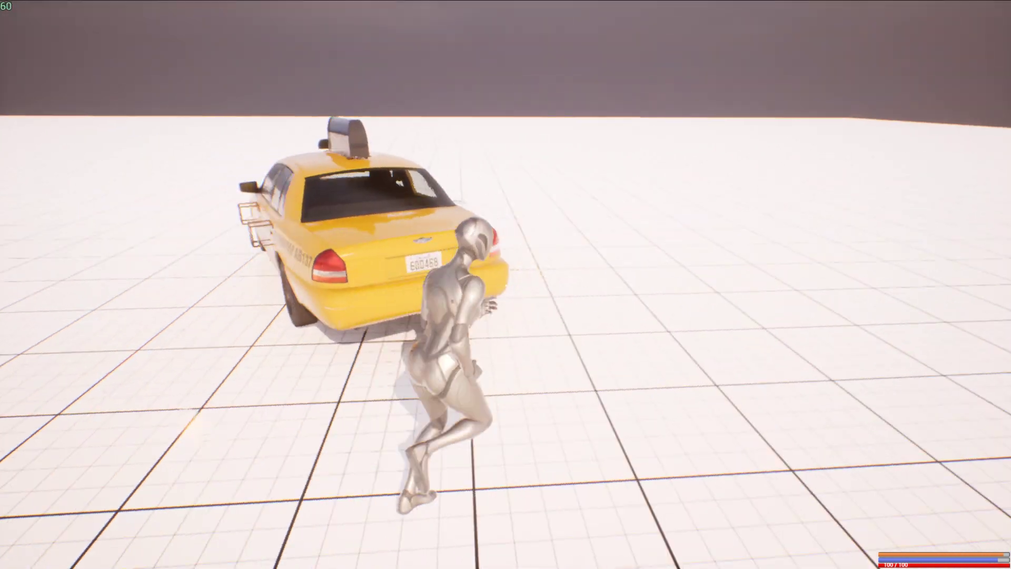
key(e)
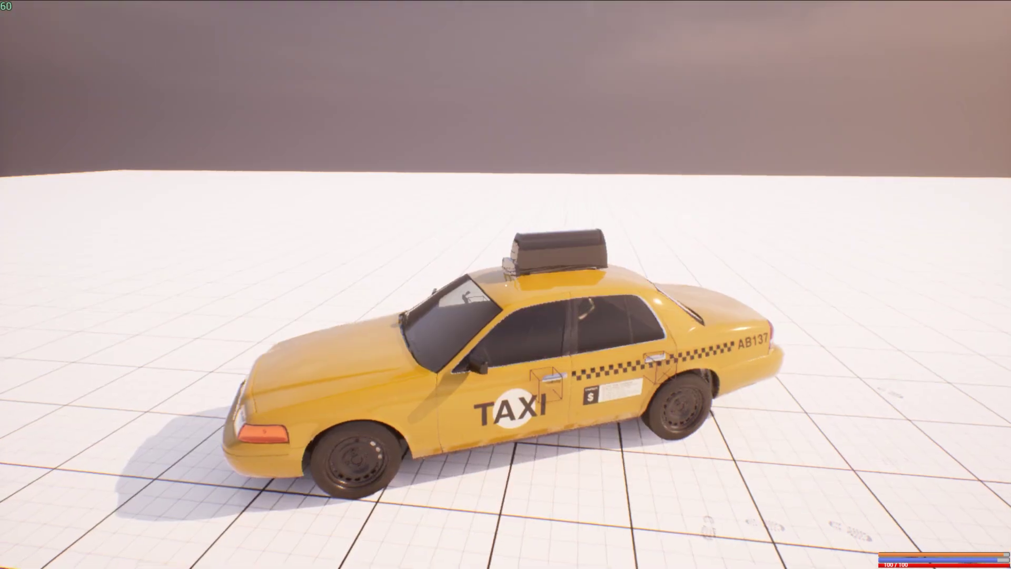
Get out, board the taxi through the front passenger door, and end the play session
key(e)
key(d)
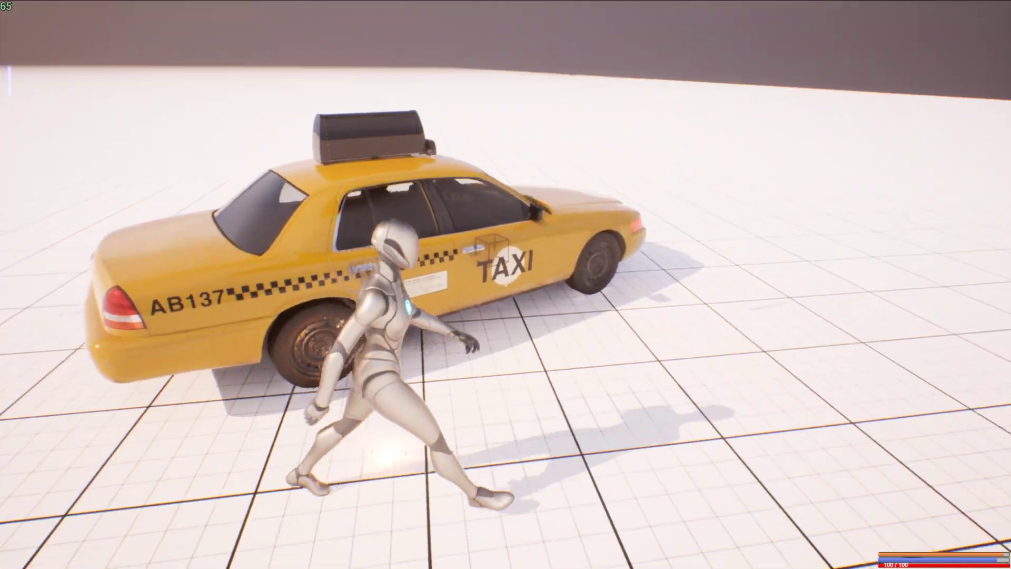
key(w)
key(e)
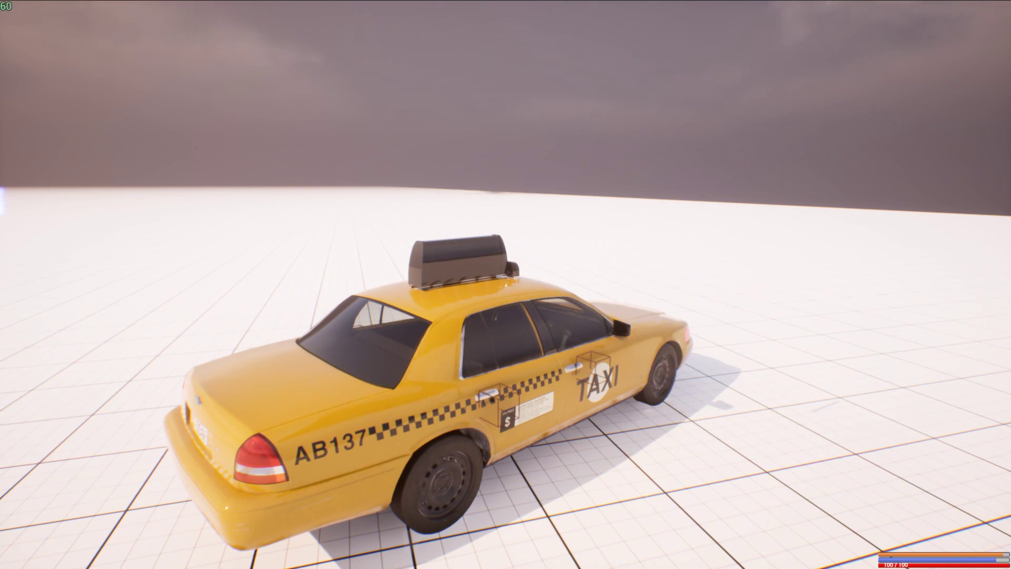
key(Escape)
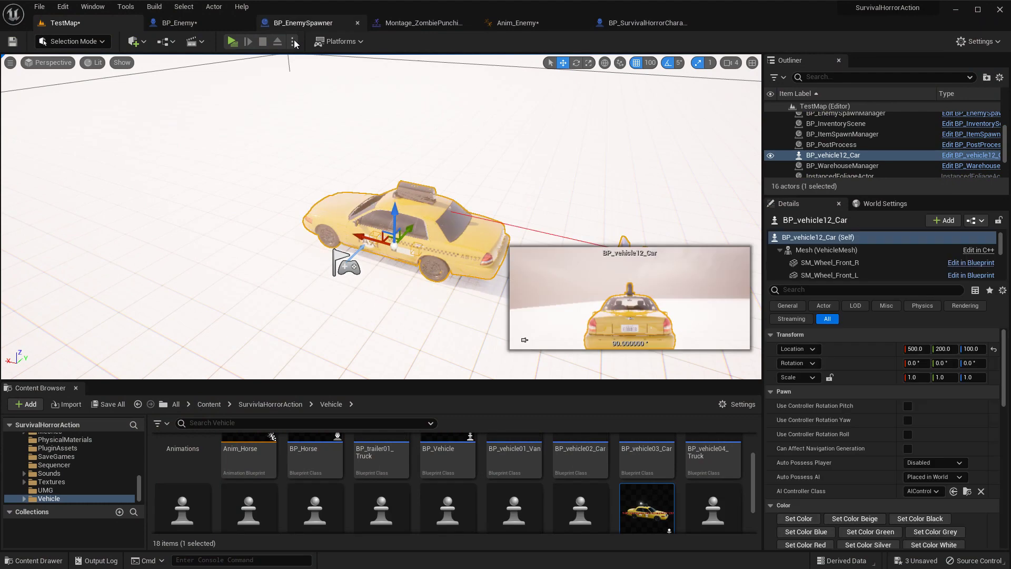
Launch a 2-player preview in new editor windows and arrange the Client 1 and Server 0 windows side by side
click(292, 42)
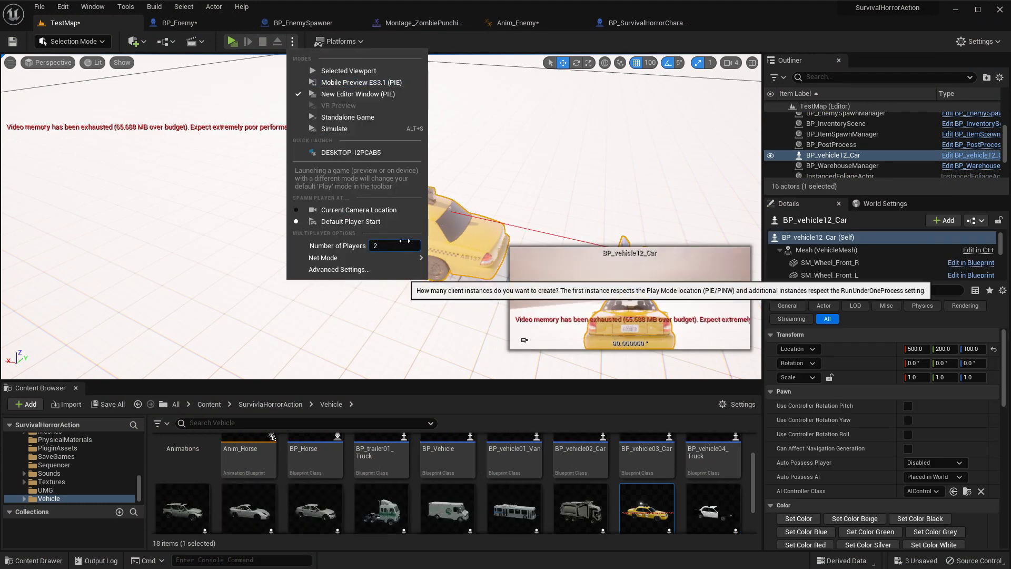
click(351, 95)
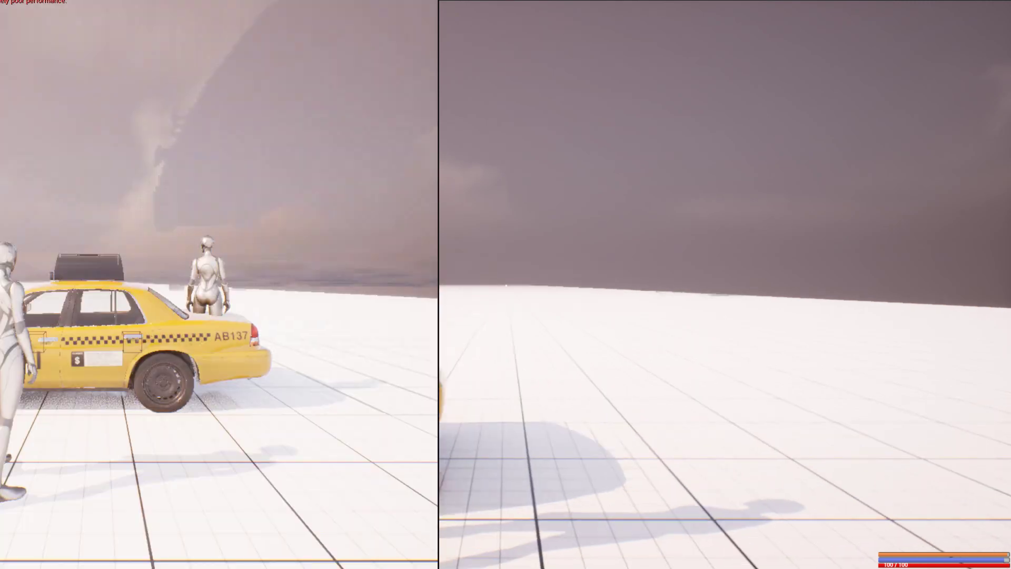
drag(0, 0, 268, 15)
drag(59, 11, 409, 301)
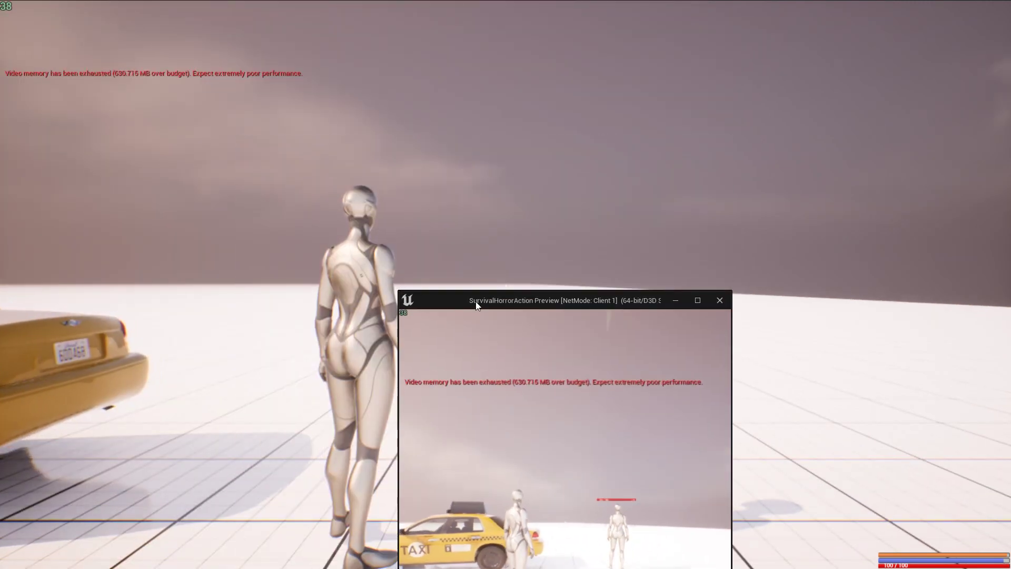
drag(476, 302, 241, 182)
click(245, 81)
drag(1, 1, 555, 201)
drag(358, 183, 192, 10)
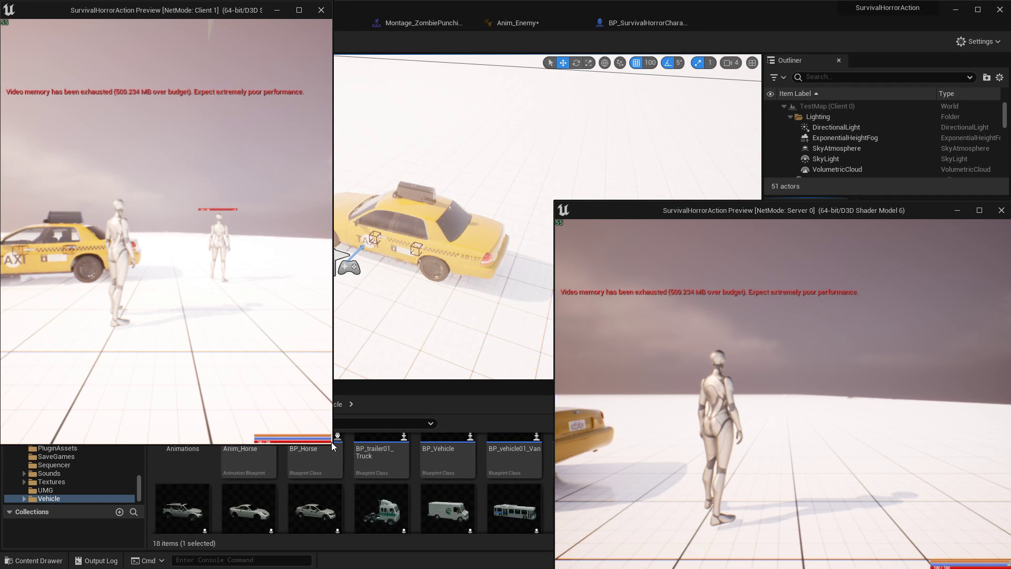
drag(331, 444, 514, 567)
drag(553, 199, 519, 6)
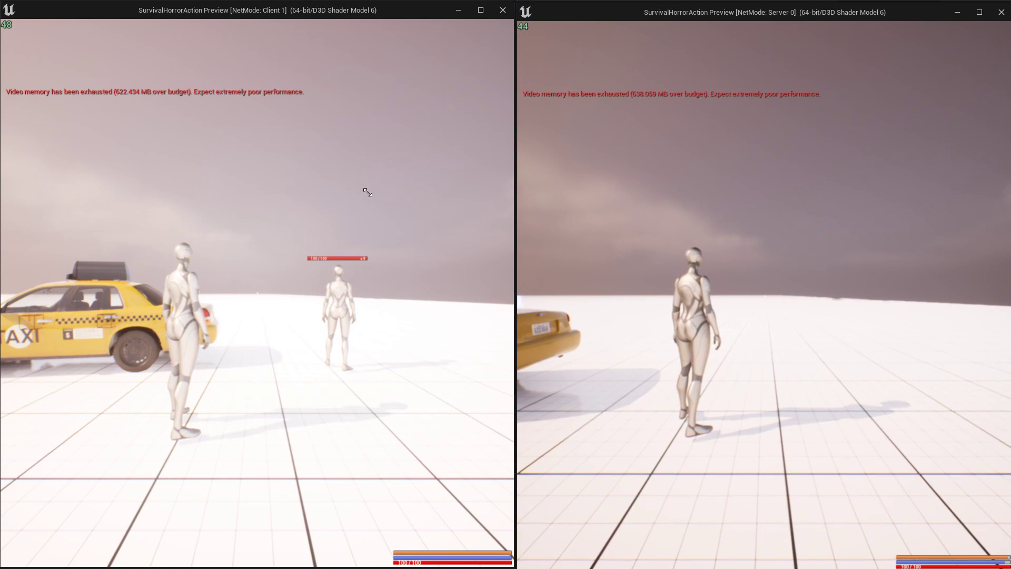
Bring both players' characters up to the taxi and seat the server's character in it as driver
key(w)
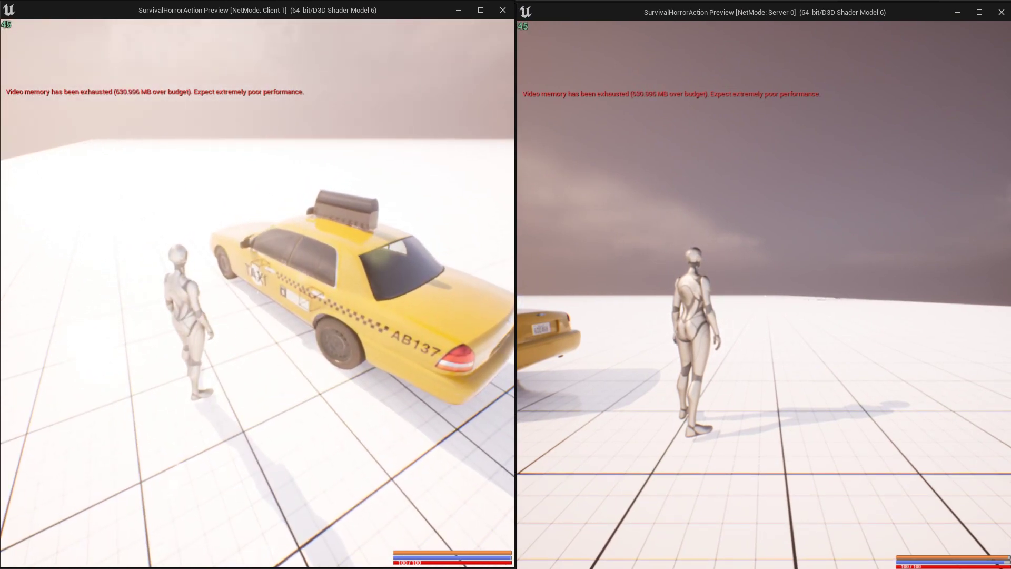
key(alt+Tab)
key(w)
key(w)
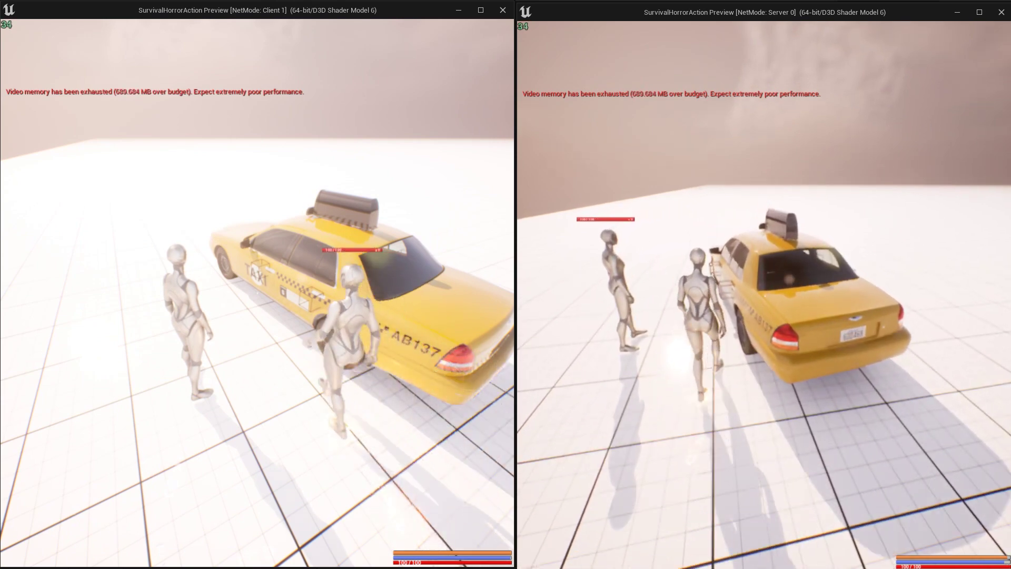
key(w)
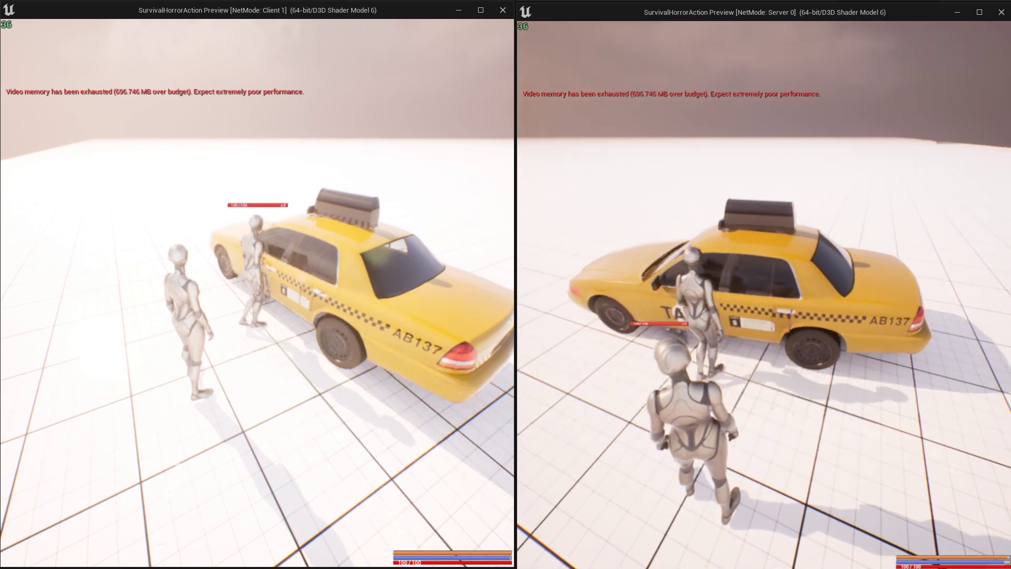
key(e)
Run the client's character around the taxi, board it from the passenger side, and view the car from outside
click(304, 381)
key(w)
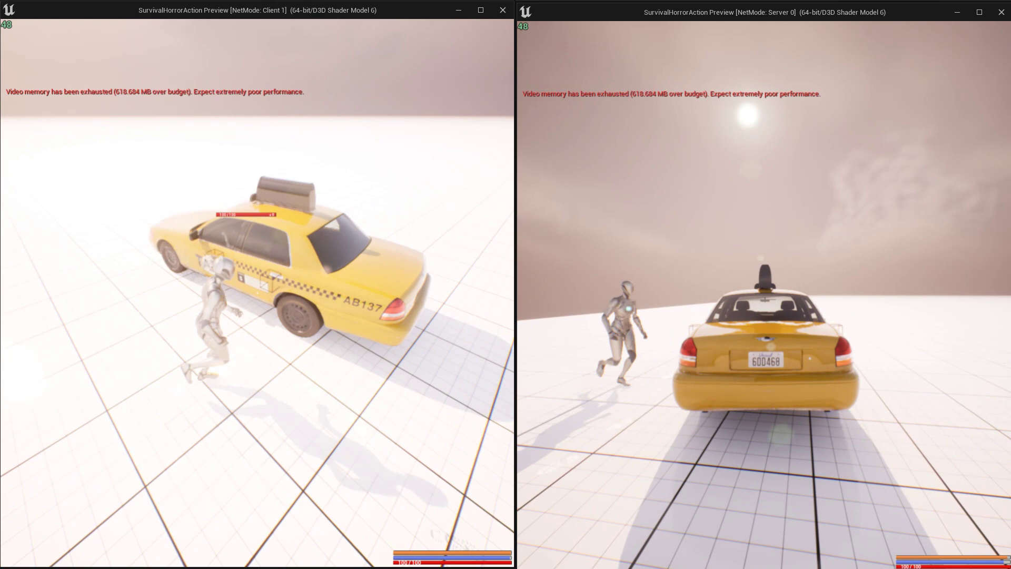
key(w)
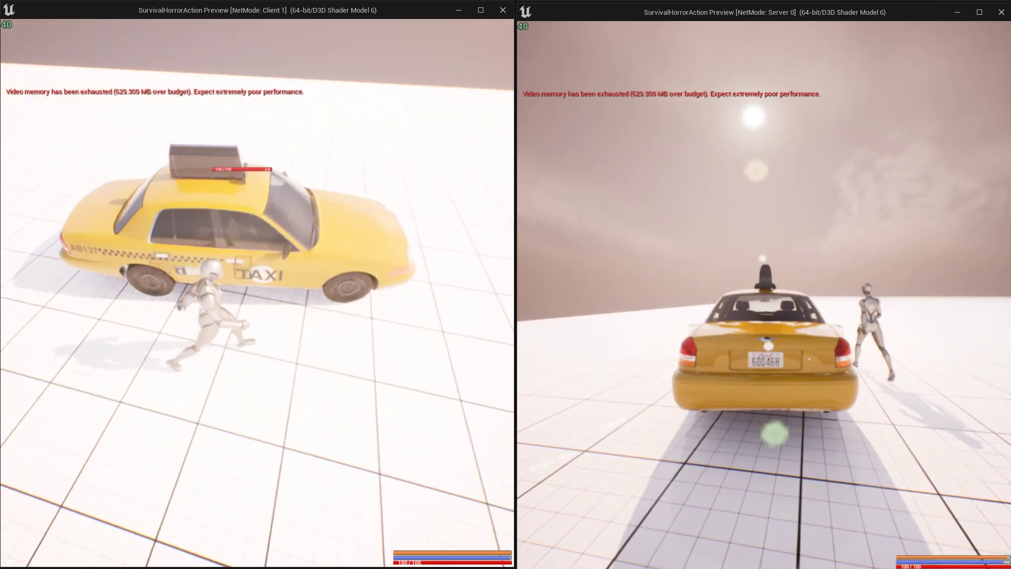
key(e)
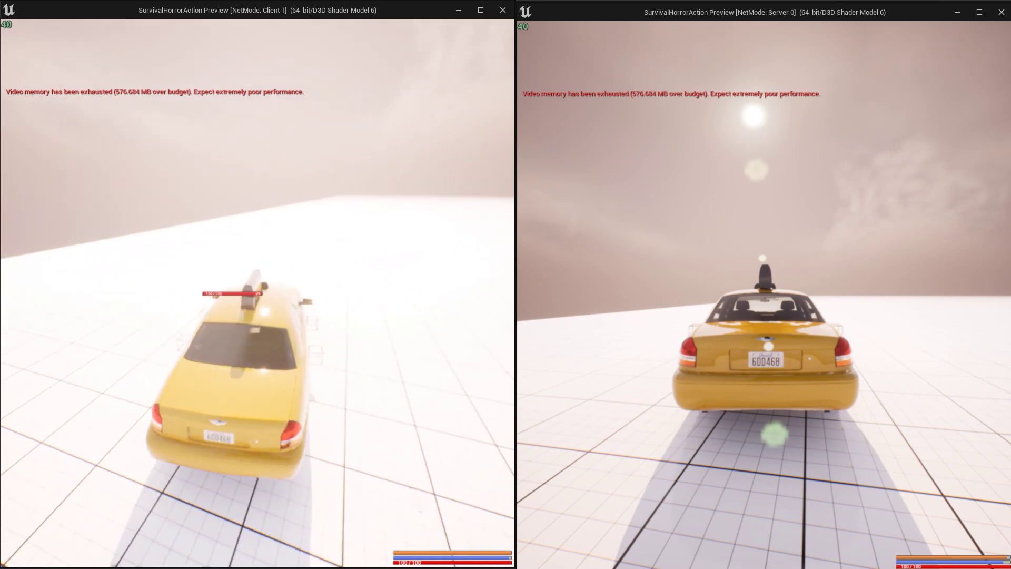
key(w)
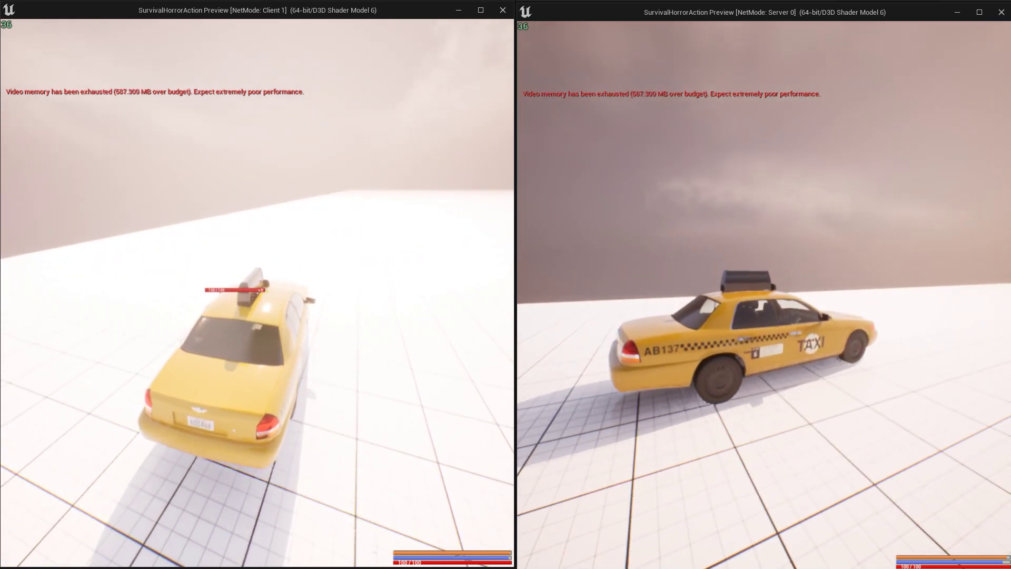
key(w)
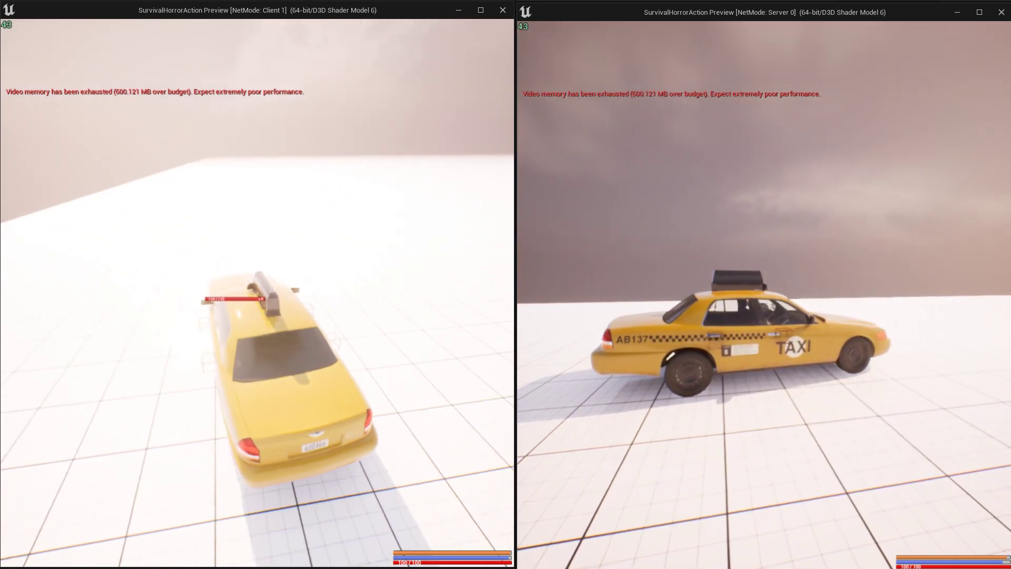
key(w)
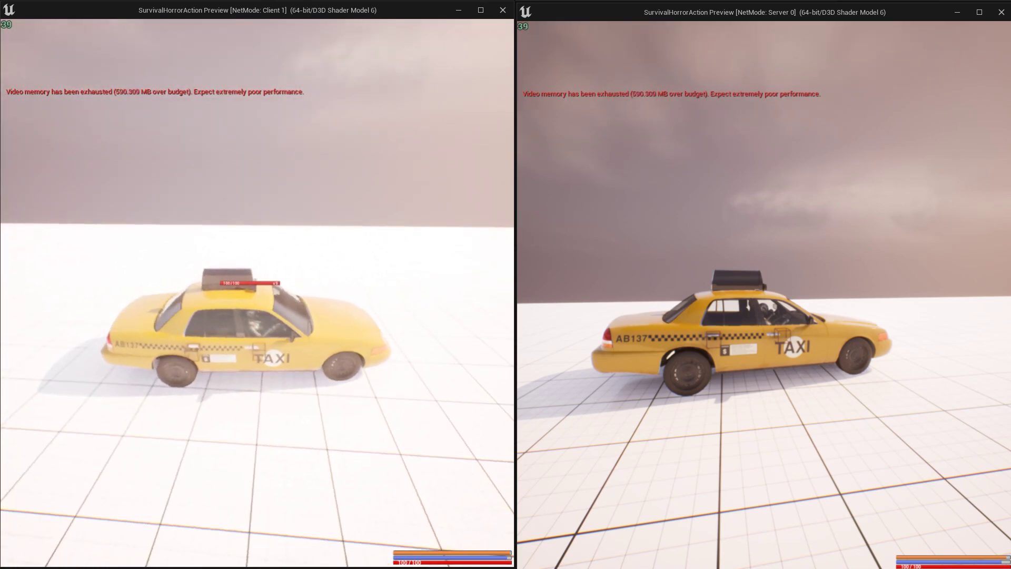
Get the client's character out of the taxi and board it again from the passenger side
key(e)
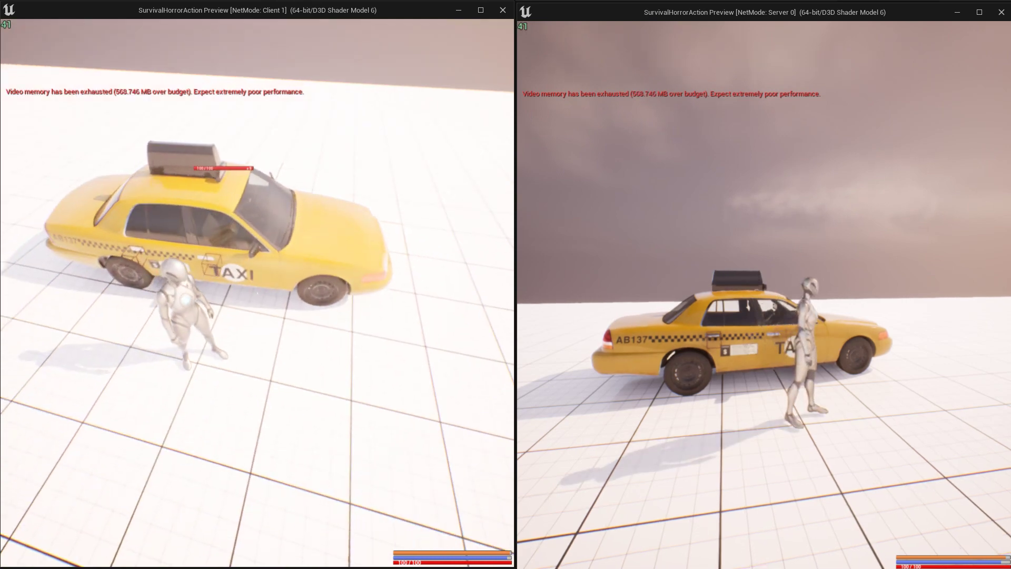
key(s)
key(w)
key(e)
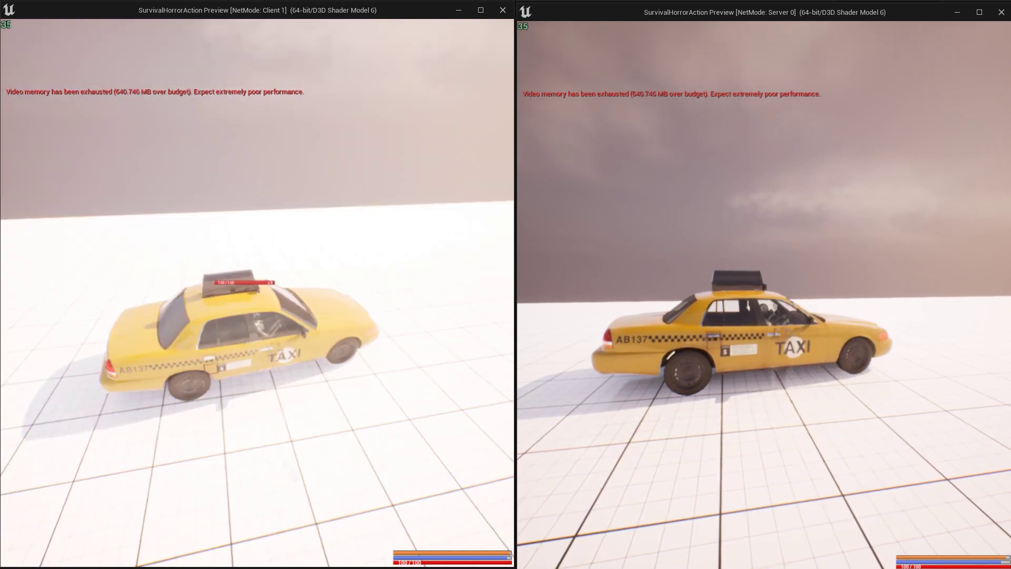
Drive the taxi forward with turns both ways from the server's window, then end the multiplayer preview
click(641, 200)
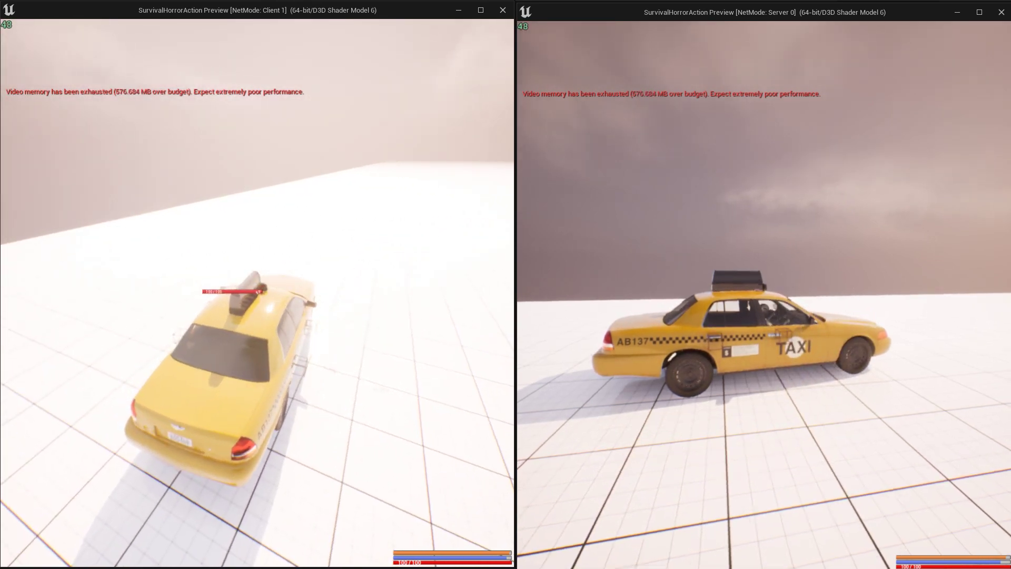
key(w)
key(d)
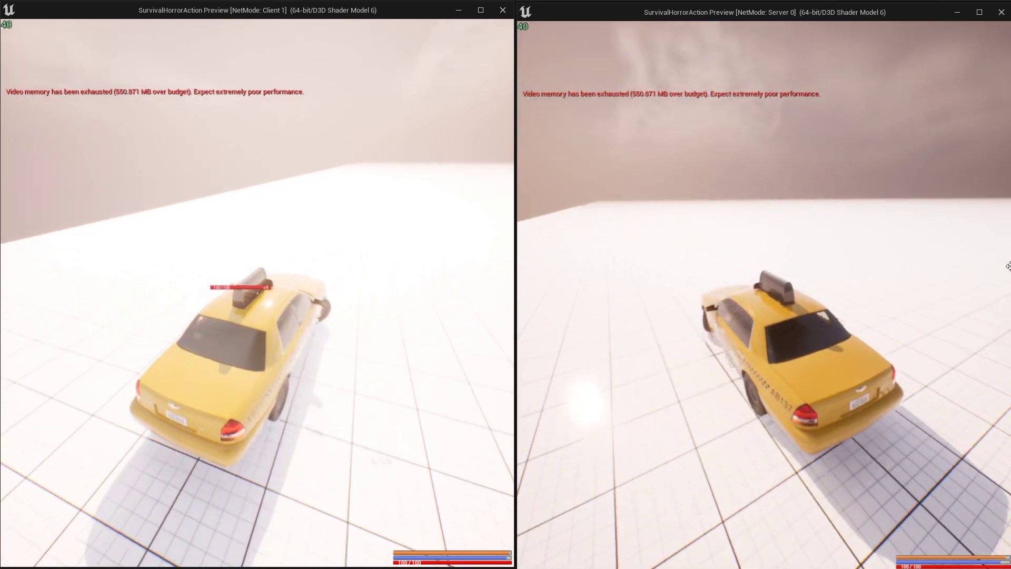
key(w)
key(a)
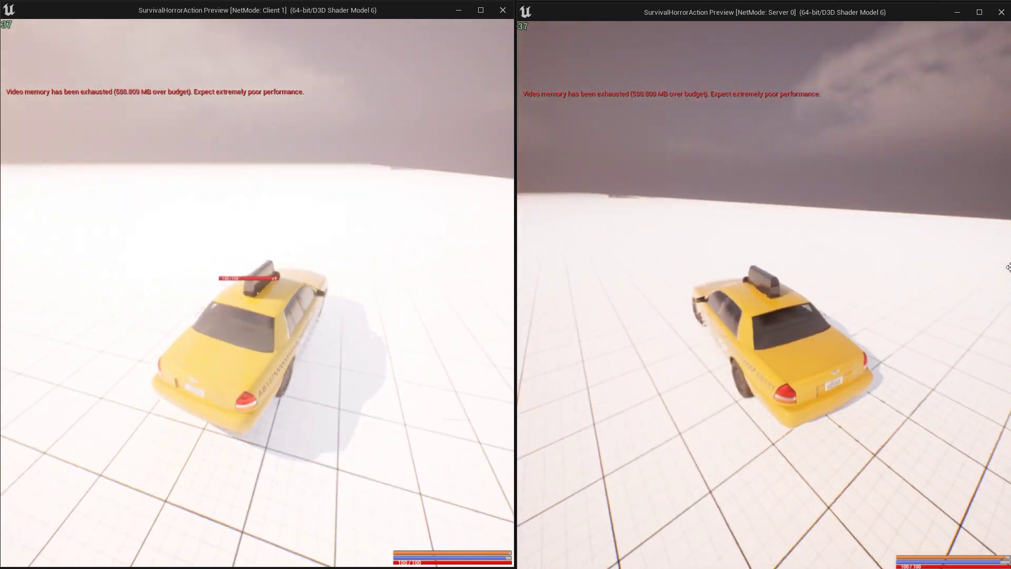
key(w)
key(d)
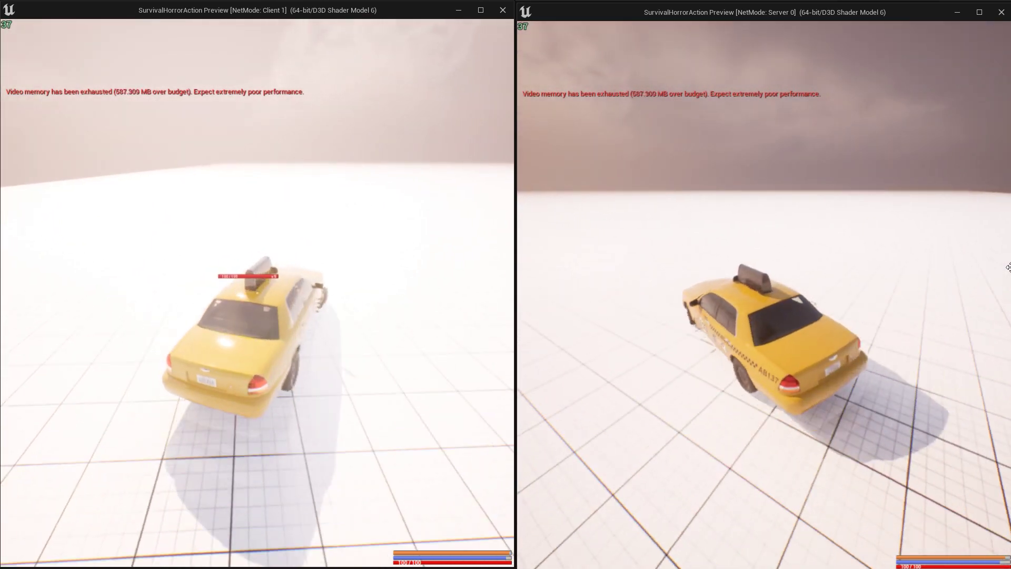
key(w)
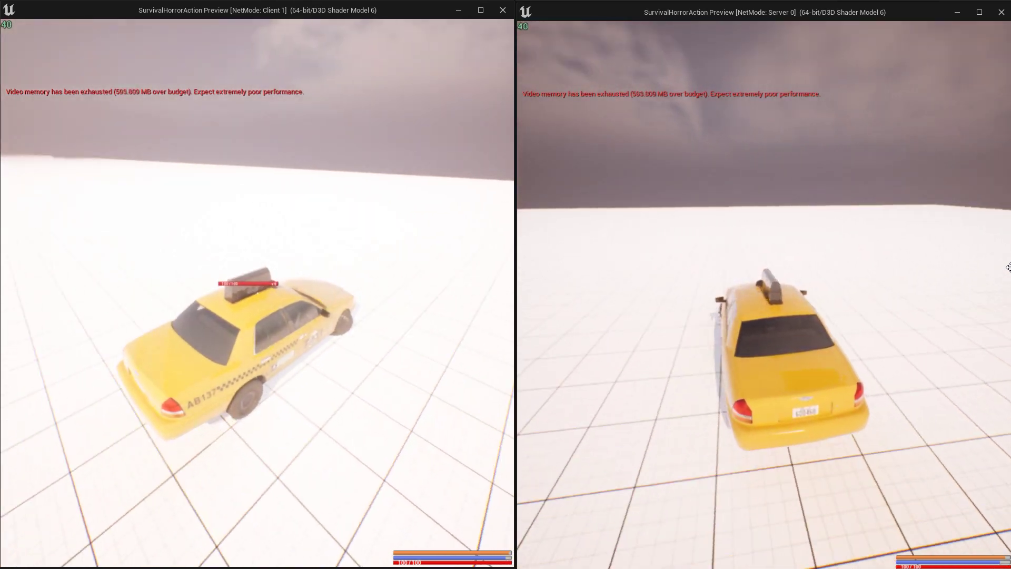
key(a)
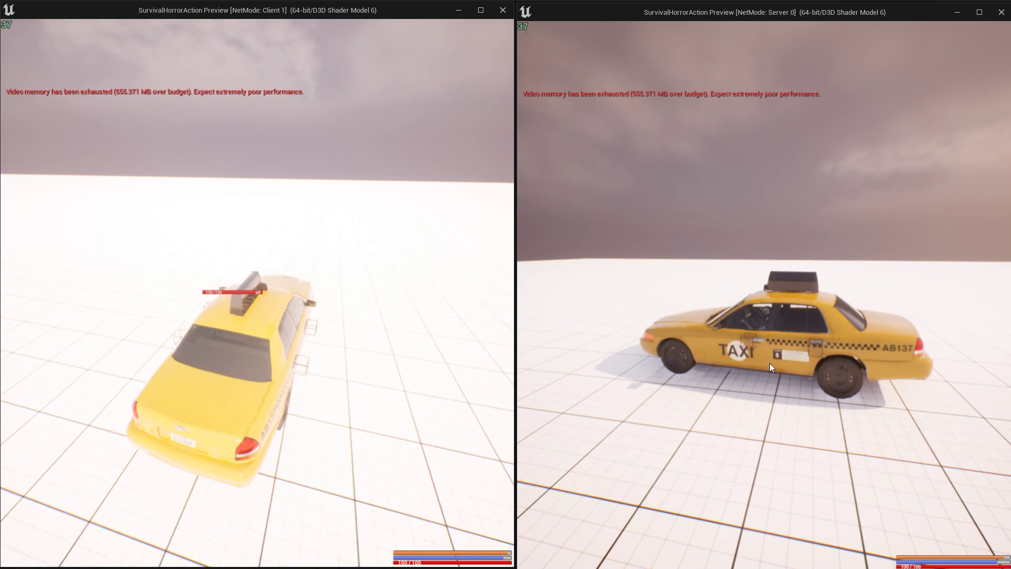
key(Escape)
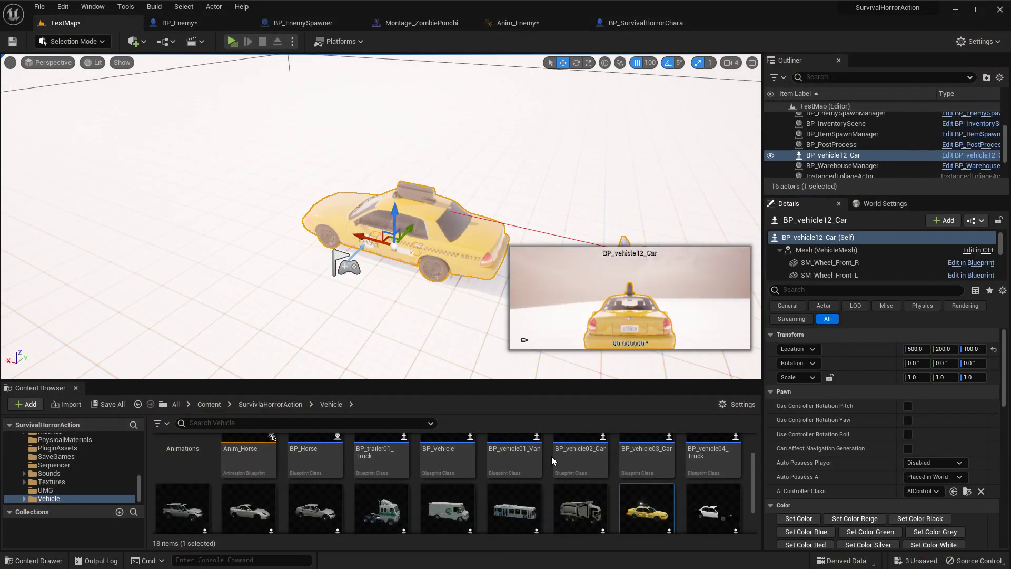
Browse the van, car and truck blueprints in the Vehicle folder
scroll(539, 496, up, 1)
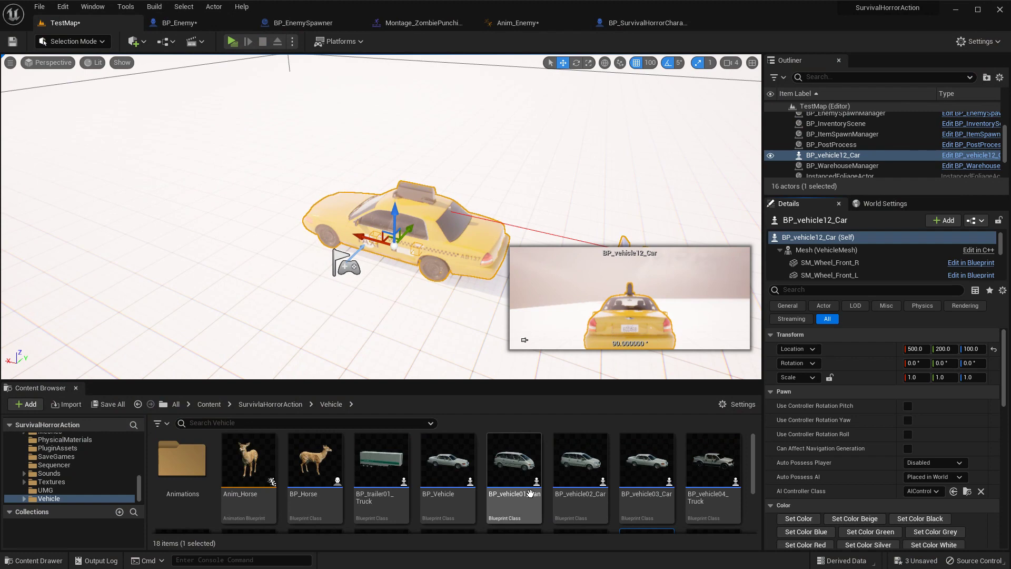
click(460, 463)
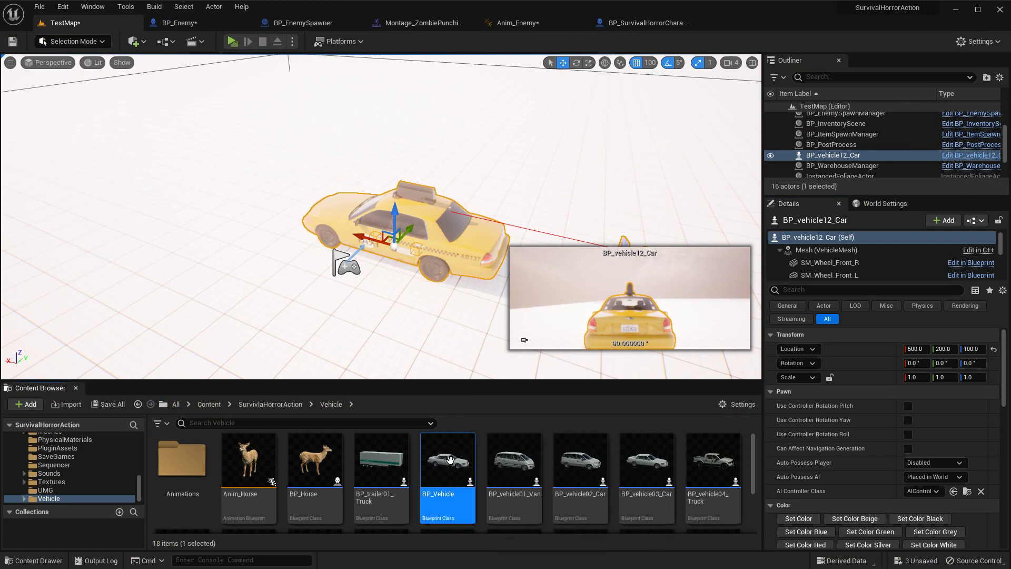
click(509, 498)
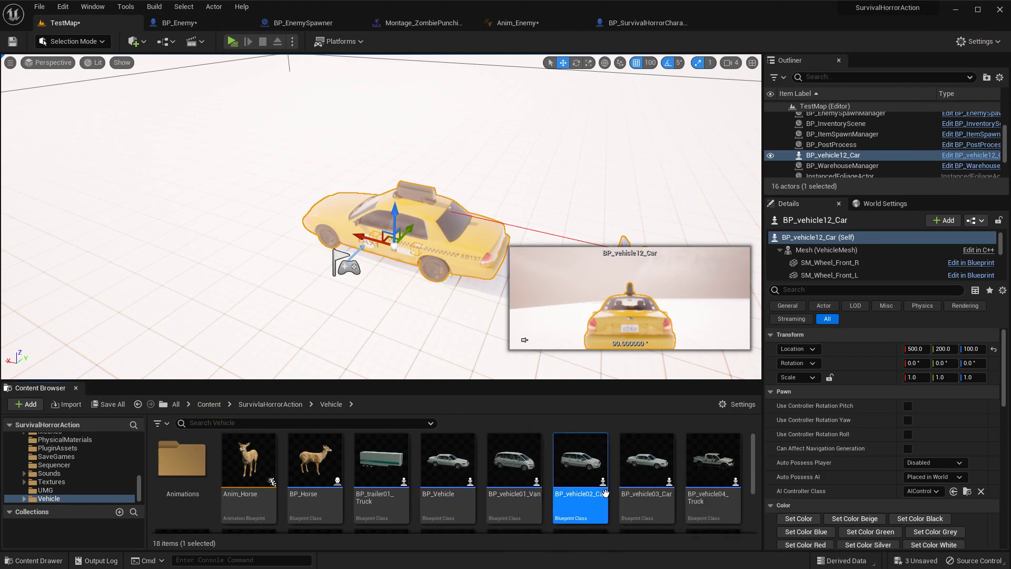
click(703, 476)
scroll(232, 498, down, 2)
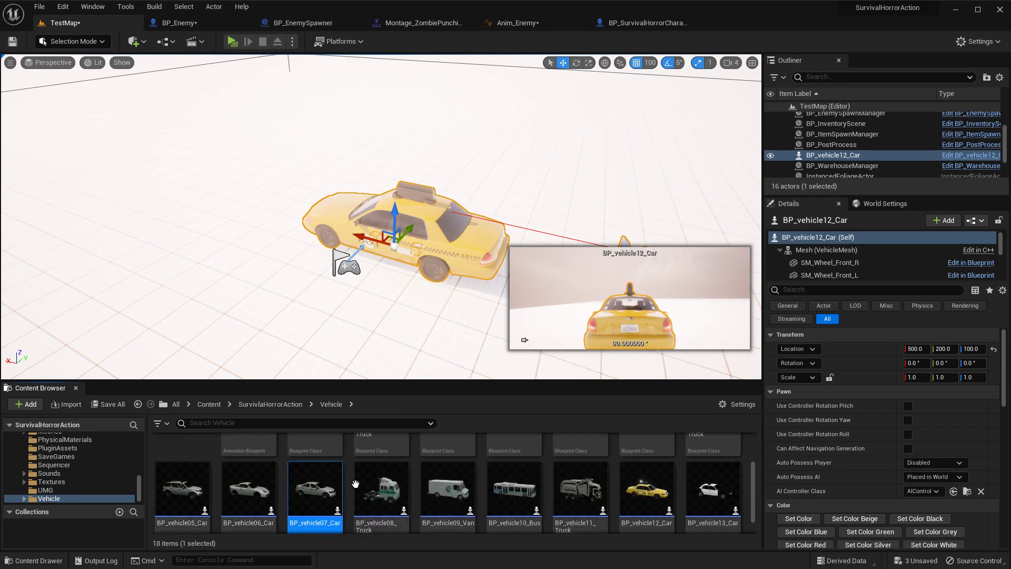
Place BP_vehicle08_Truck beside the taxi in TestMap at about 600, -200, 100 and inspect the seats in its cab
click(383, 496)
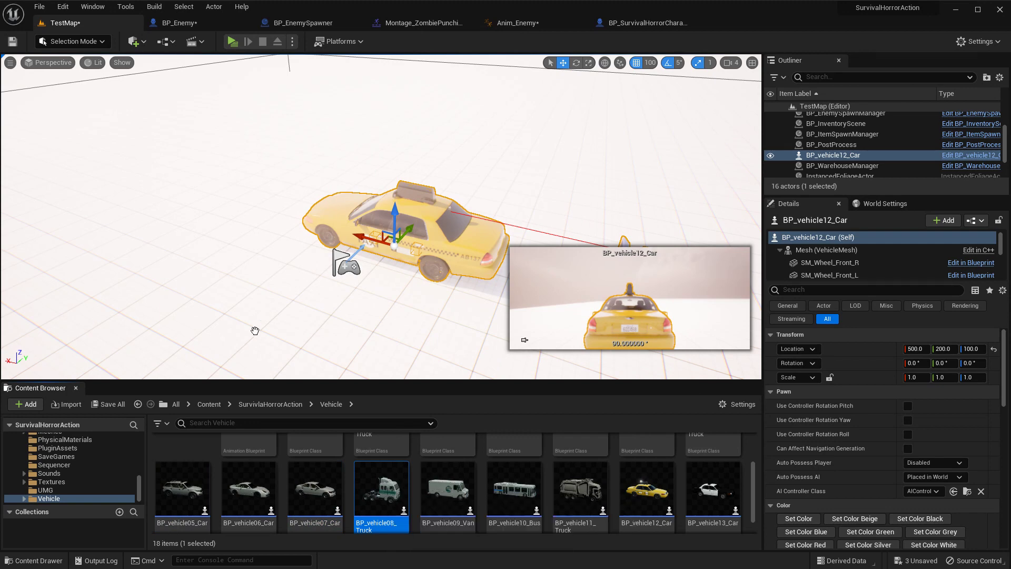
drag(254, 331, 255, 333)
right_drag(255, 333, 368, 305)
key(a)
key(w)
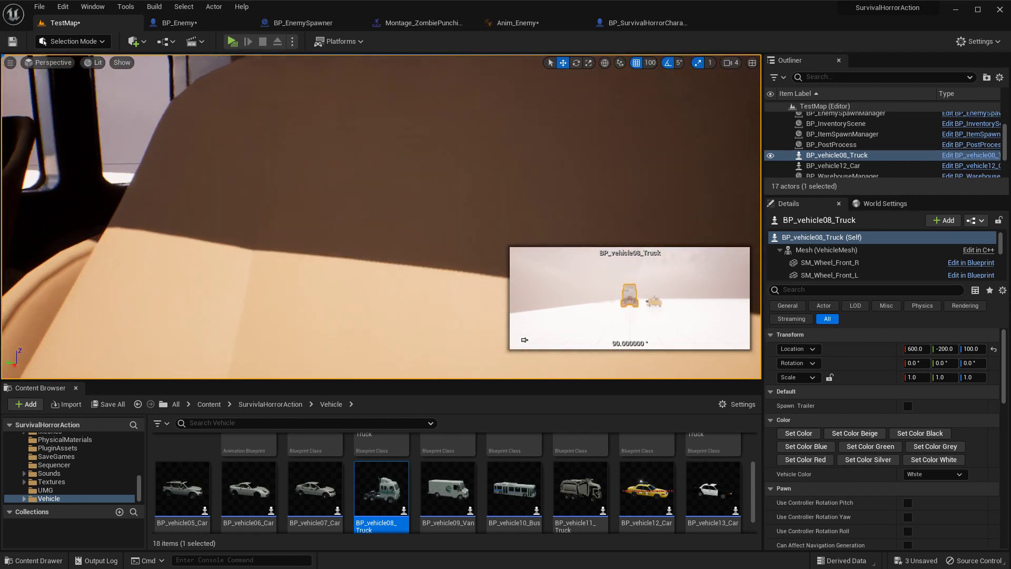
right_drag(290, 311, 317, 275)
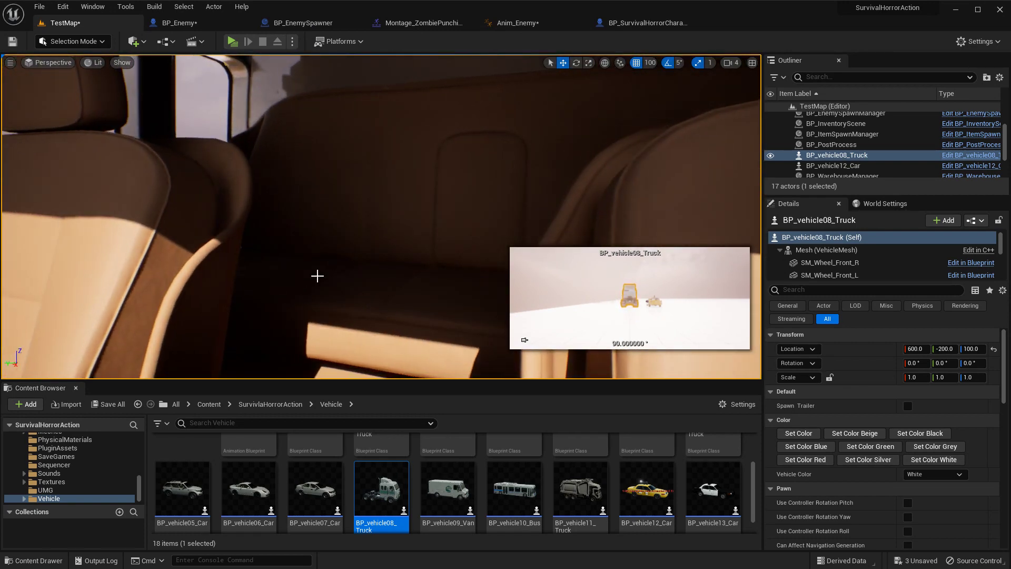
Open the BP_vehicle09_Van blueprint and examine the van's windshield and cab from the front in its viewport
double_click(453, 493)
click(234, 60)
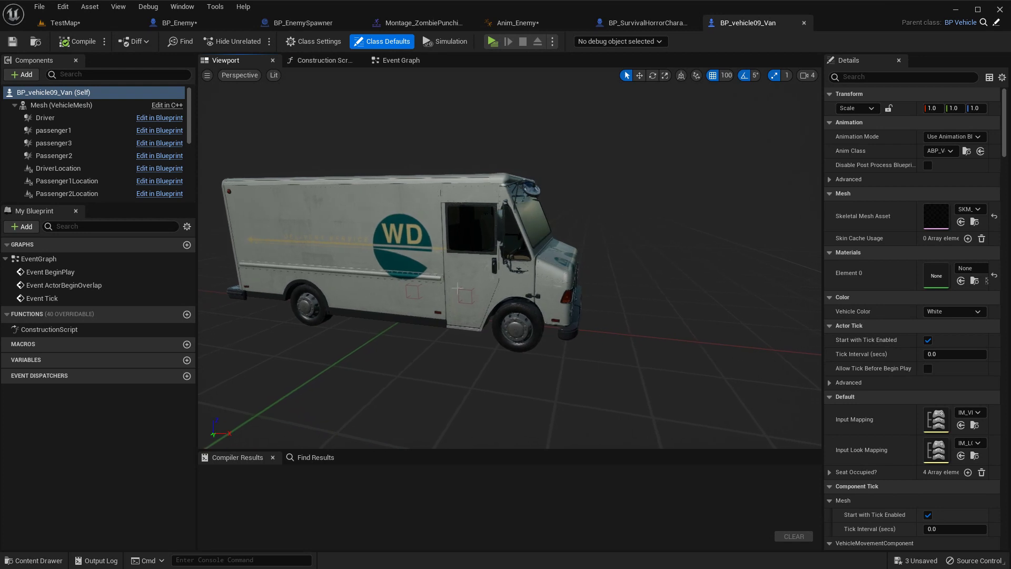
key(d)
right_drag(458, 288, 300, 269)
key(w)
right_drag(521, 295, 498, 358)
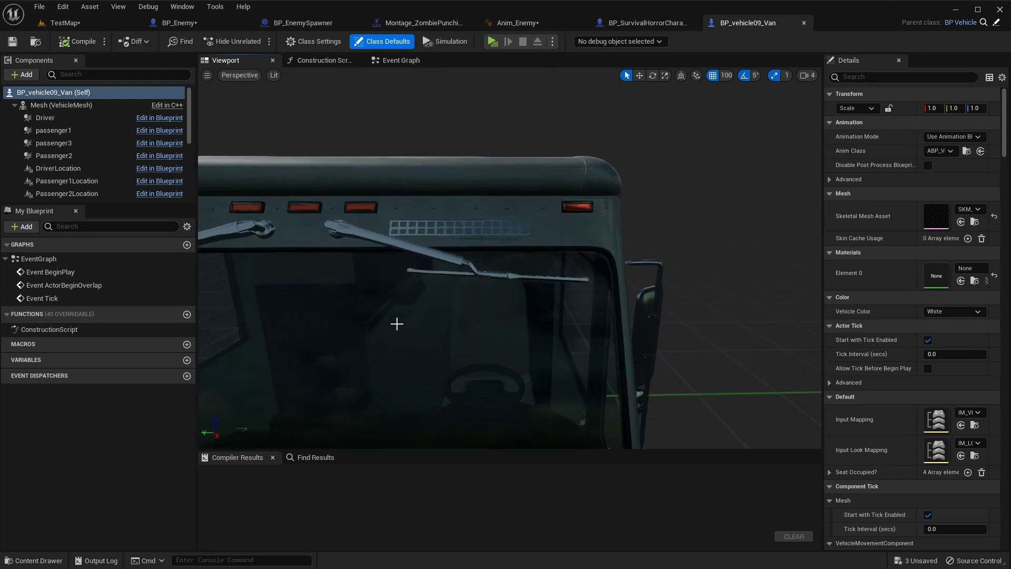
scroll(474, 342, down, 5)
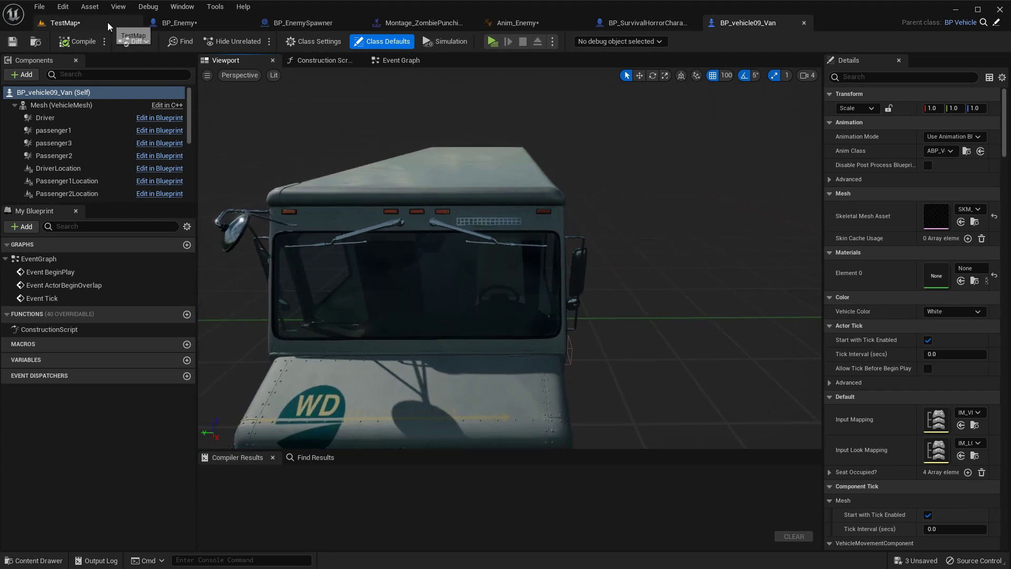
Return to TestMap, place BP_vehicle10_Bus at about 1400, -600, 100, and frame the bus from the front
click(109, 24)
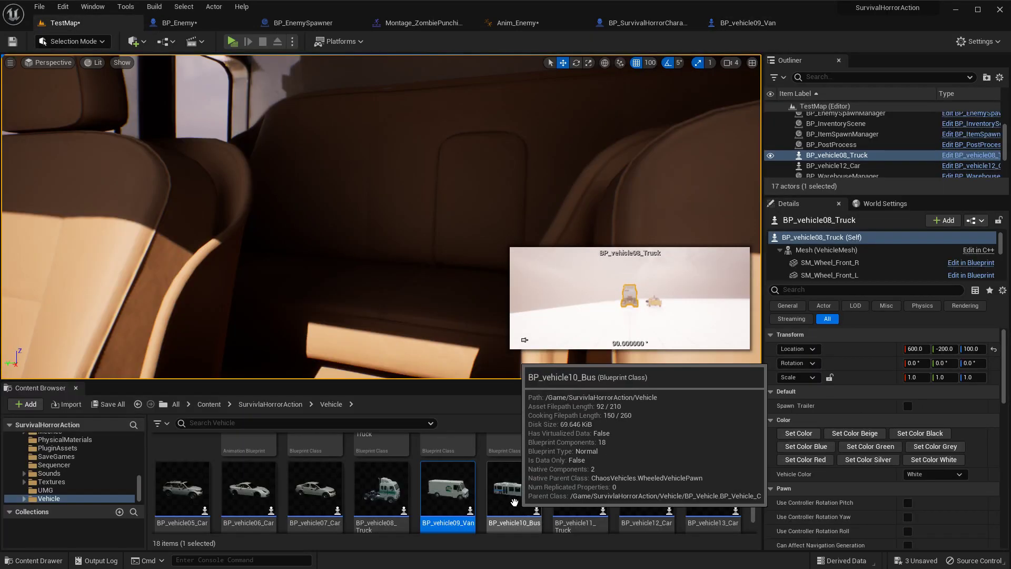
click(522, 514)
key(s)
right_drag(411, 300, 495, 345)
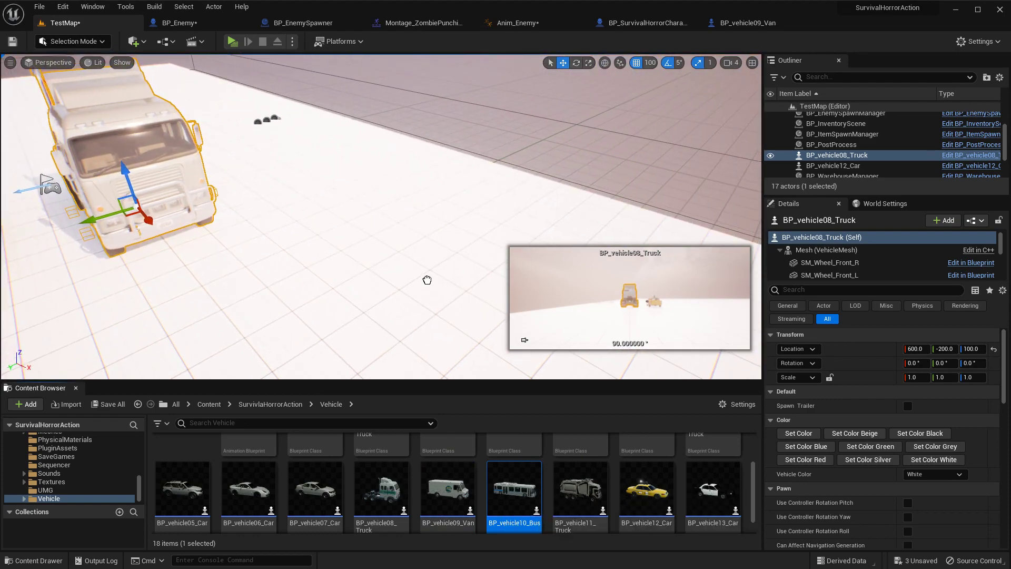
drag(427, 280, 427, 278)
right_drag(427, 279, 381, 277)
key(d)
key(w)
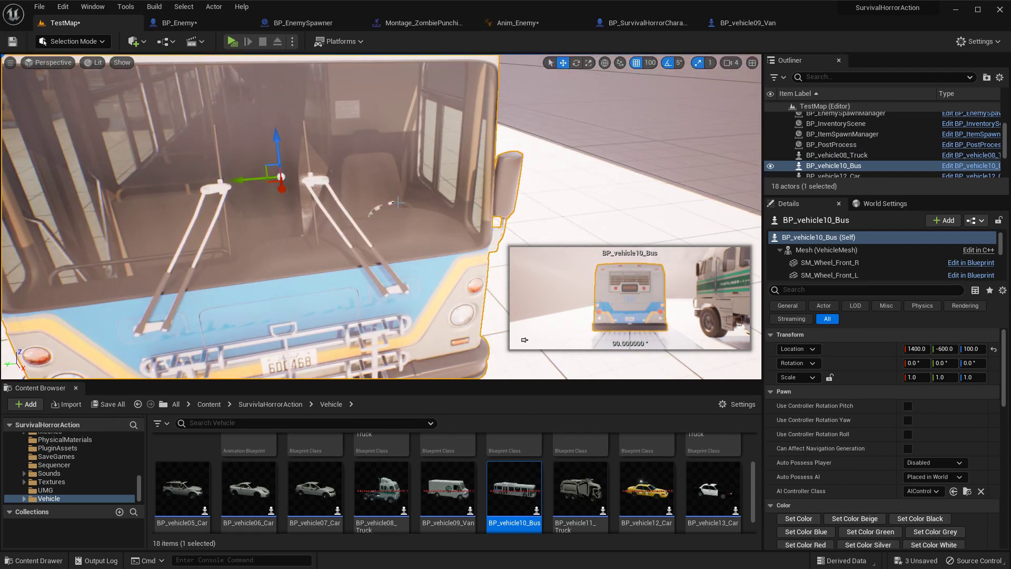
key(f)
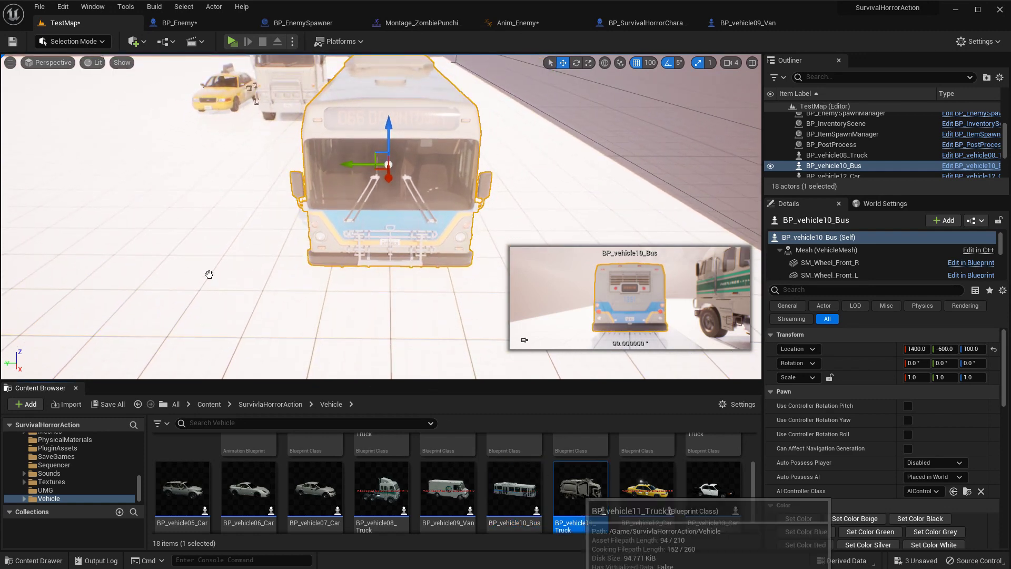
Place BP_vehicle11_Truck next to the bus at about 1900, -200, 100 and view it from the front
drag(184, 256, 185, 256)
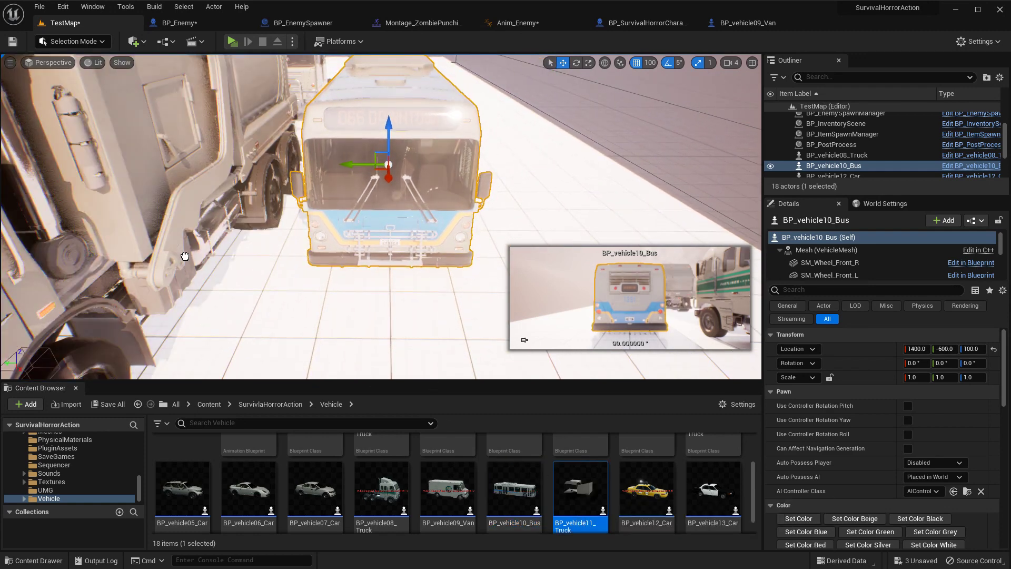
drag(252, 279, 252, 279)
mouse_move(251, 279)
right_down()
mouse_move(126, 279)
mouse_move(252, 279)
right_up()
right_drag(258, 231, 291, 278)
scroll(370, 457, down, 1)
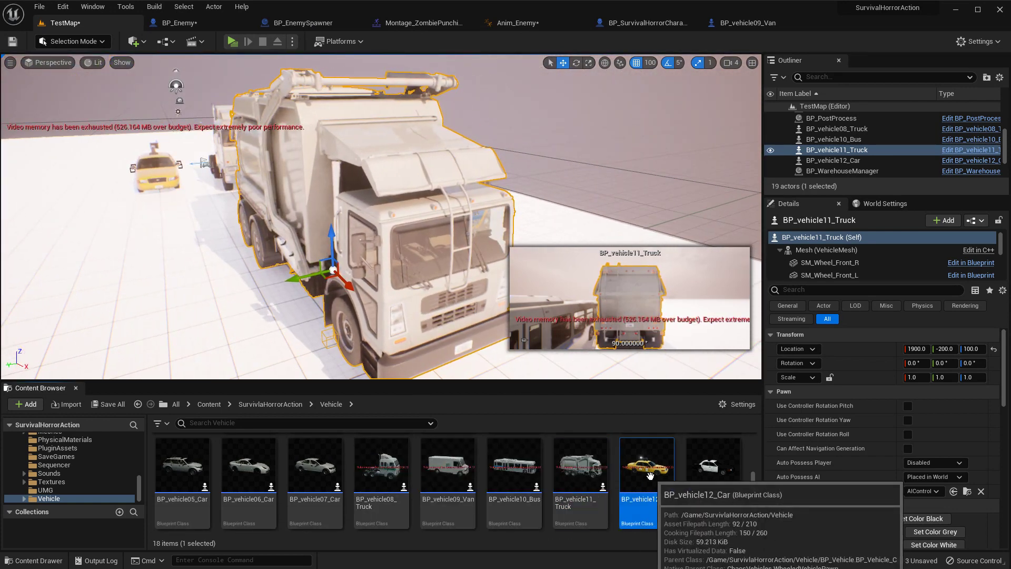
Fly around the placed garbage truck, bus and semi truck to examine them from several sides
scroll(526, 485, up, 2)
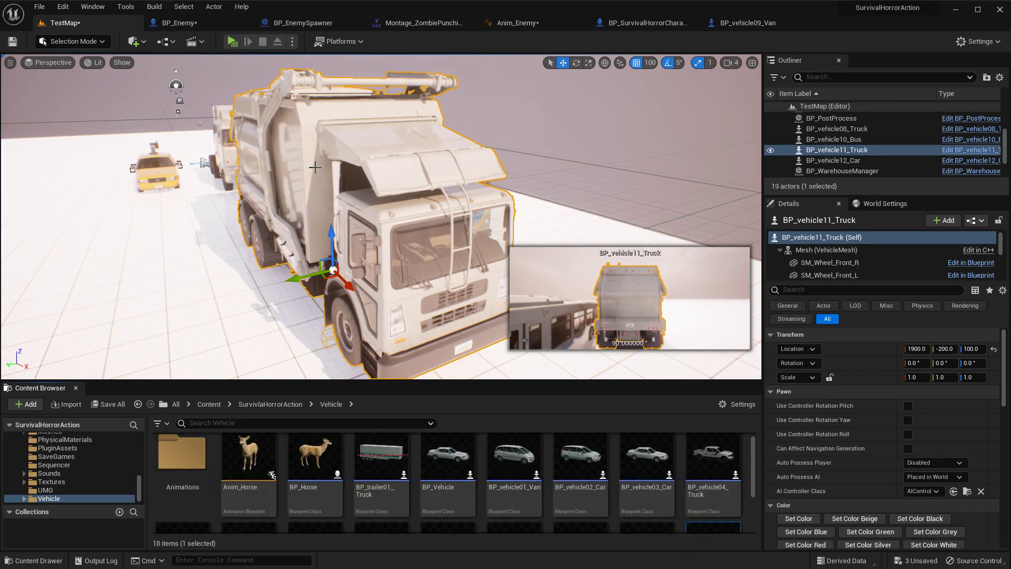
right_drag(381, 221, 279, 217)
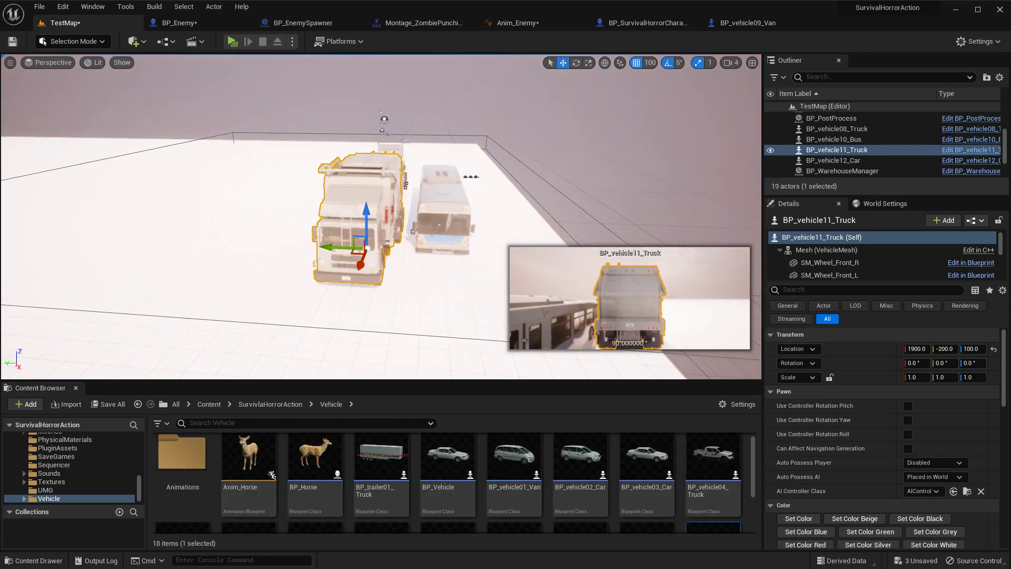
key(w)
key(d)
right_drag(381, 216, 148, 200)
key(d)
key(w)
key(d)
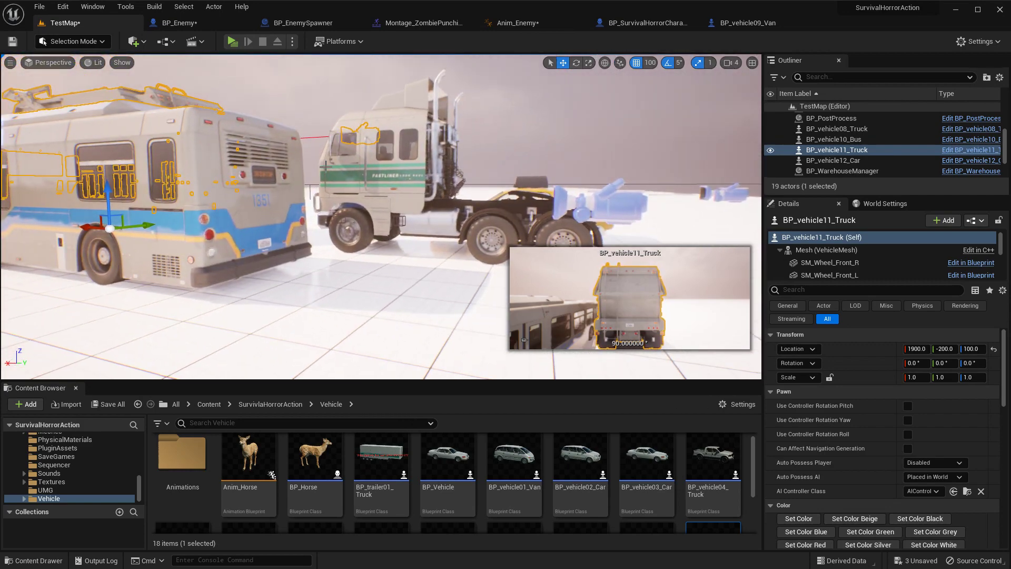
key(s)
right_drag(326, 167, 293, 161)
key(w)
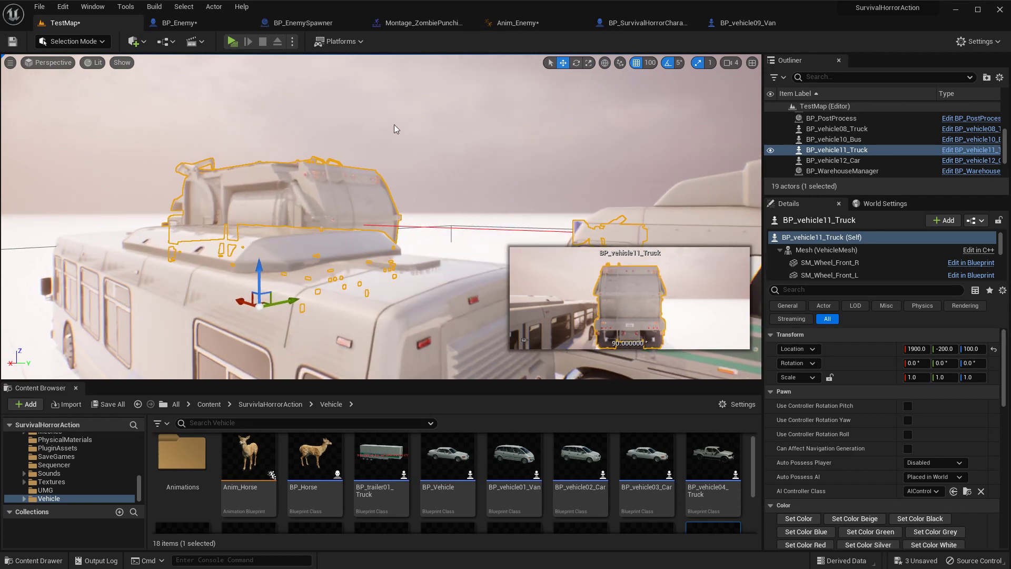
Deselect the garbage truck and fly past the parked vehicles to a close side view of the taxi
click(406, 131)
key(a)
right_drag(405, 132, 553, 132)
right_drag(255, 212, 434, 203)
key(a)
key(w)
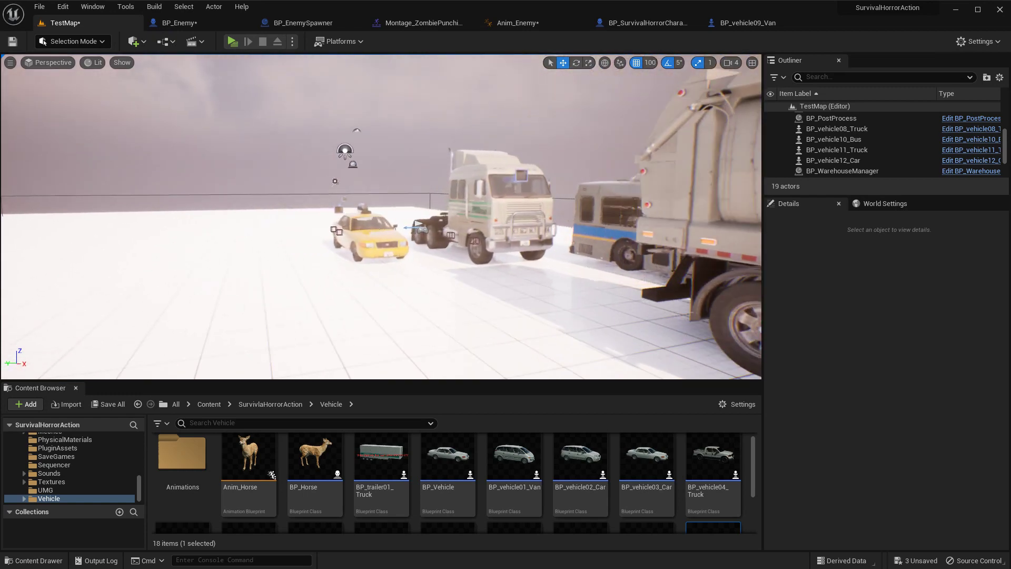
right_drag(227, 285, 332, 319)
key(a)
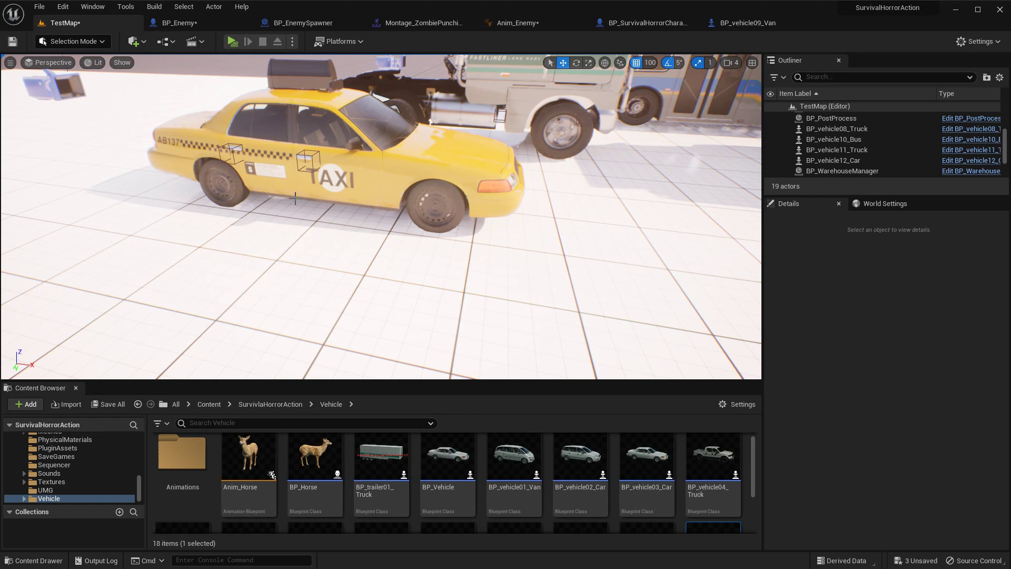
Preview the Vehicle_HeroCar_Enter_C animation from the Vehicle/Animations folder and close its editor
double_click(181, 453)
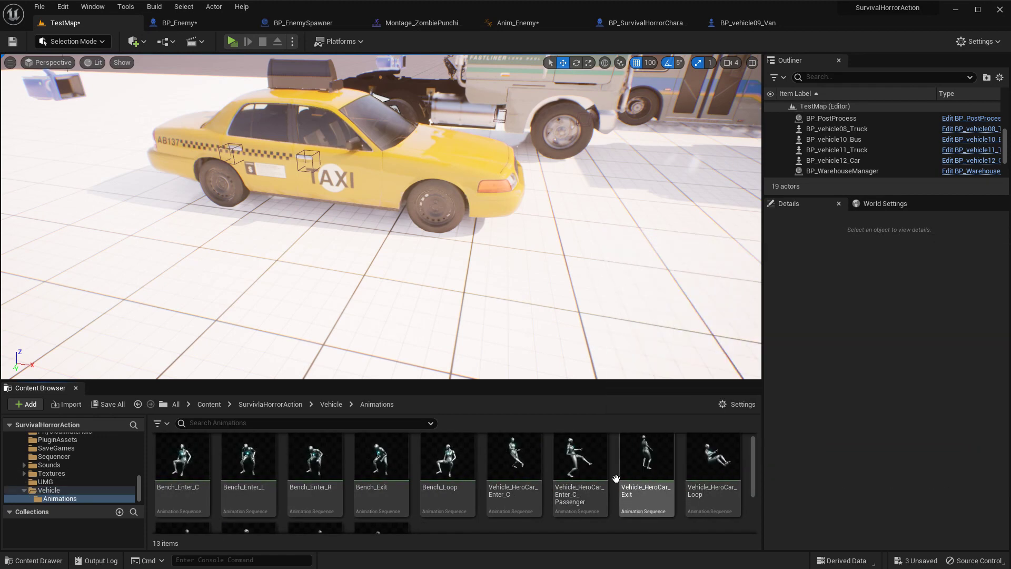
double_click(524, 459)
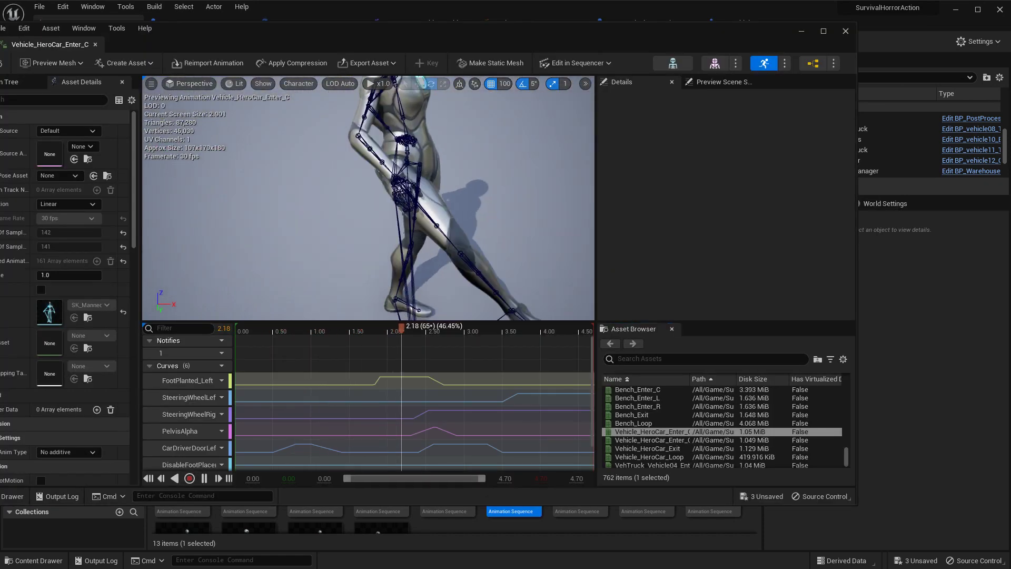
click(846, 31)
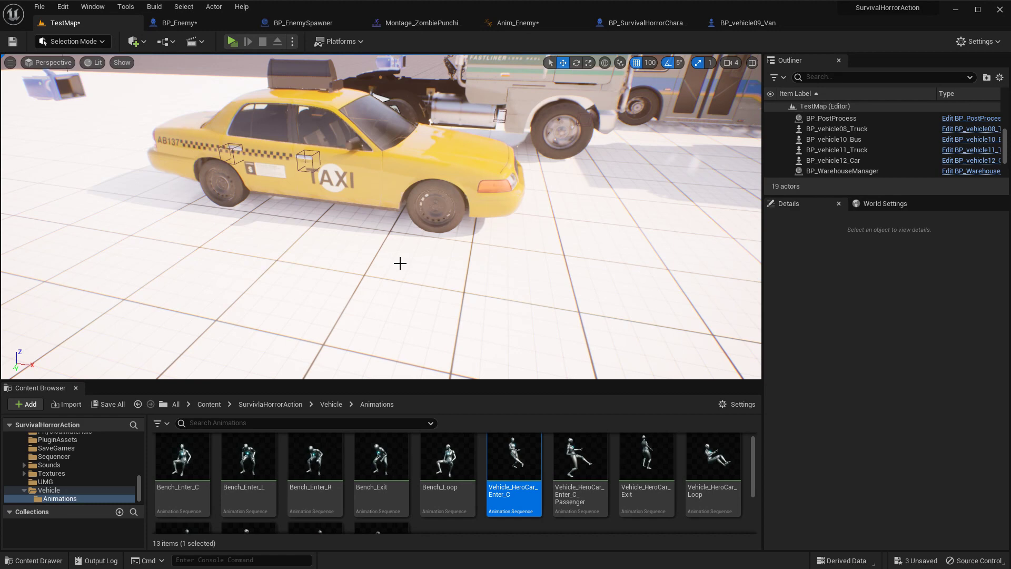
Circle around the taxi to examine its side, its rear and the box markers beside its doors
key(s)
right_drag(388, 263, 368, 234)
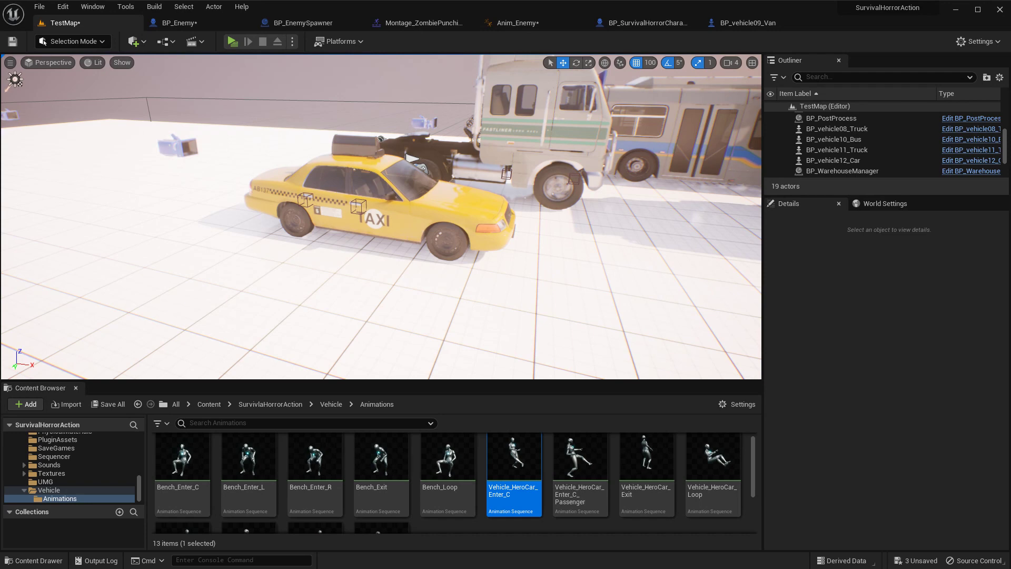
right_drag(390, 261, 463, 258)
key(a)
key(a)
key(a)
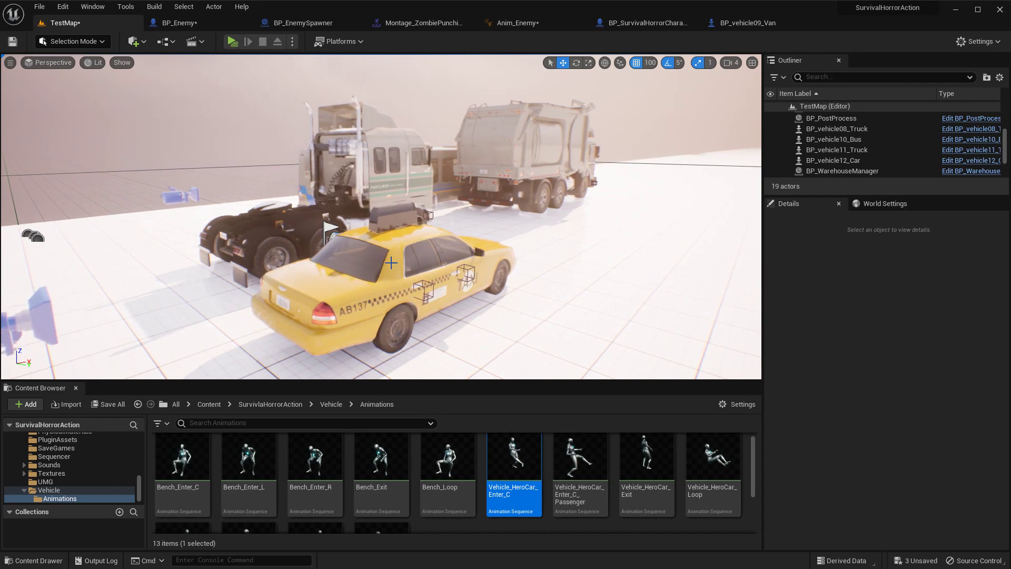
right_drag(393, 264, 348, 338)
right_drag(393, 264, 416, 282)
key(a)
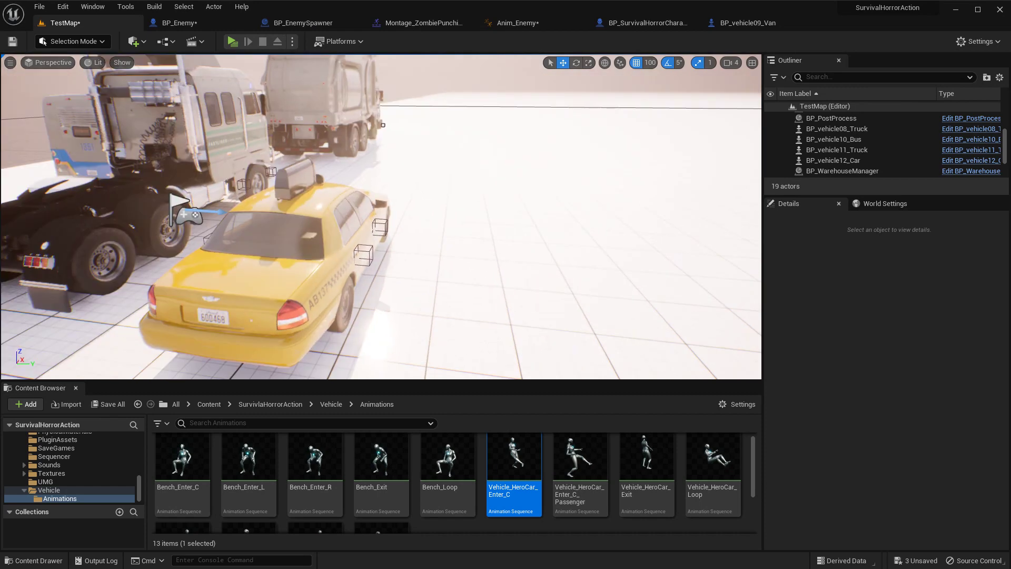
right_drag(353, 337, 396, 268)
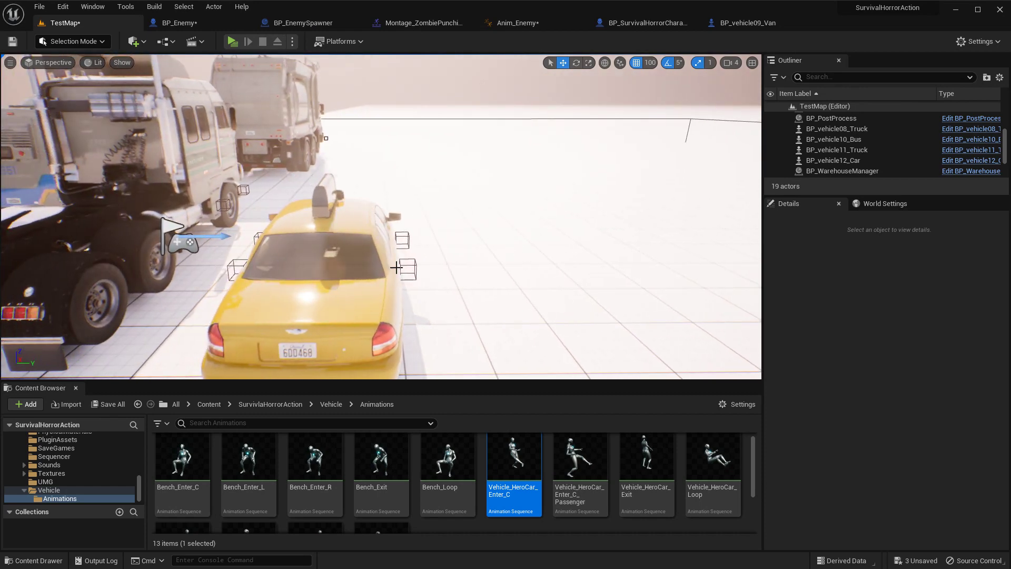
View the taxi, semi truck, bus and garbage truck together from the side
key(s)
right_drag(336, 277, 70, 274)
key(d)
key(d)
right_drag(364, 277, 382, 278)
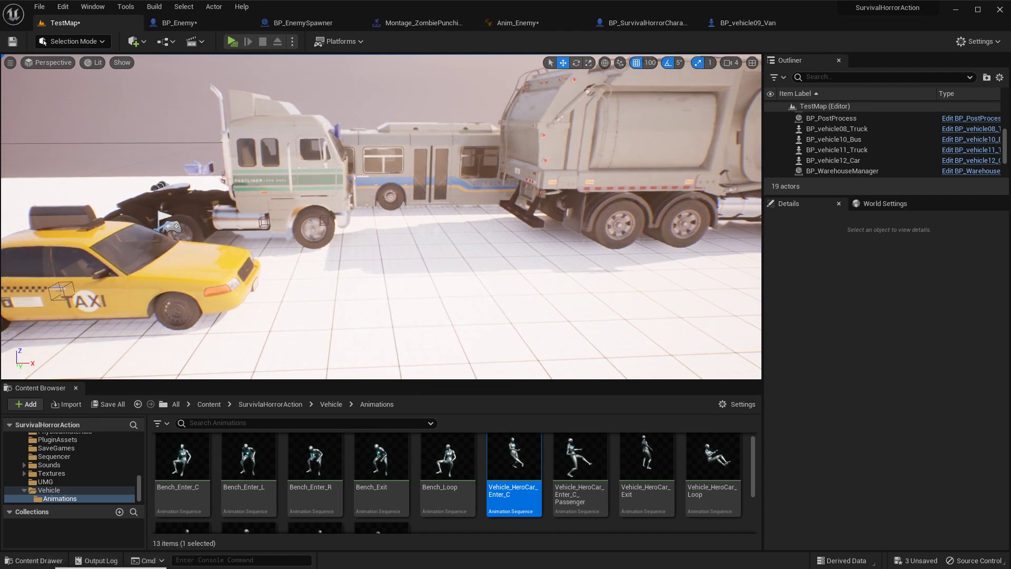
Switch to the browser's Survival Shooter Kit marketplace page and highlight the Vehicle entry, item 148, under Update 9
click(110, 568)
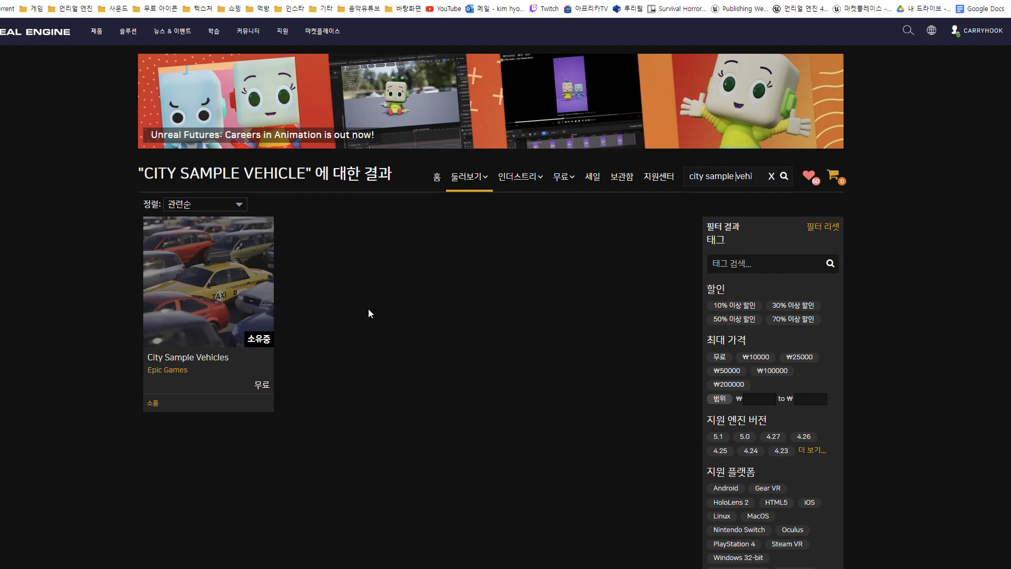
click(337, 1)
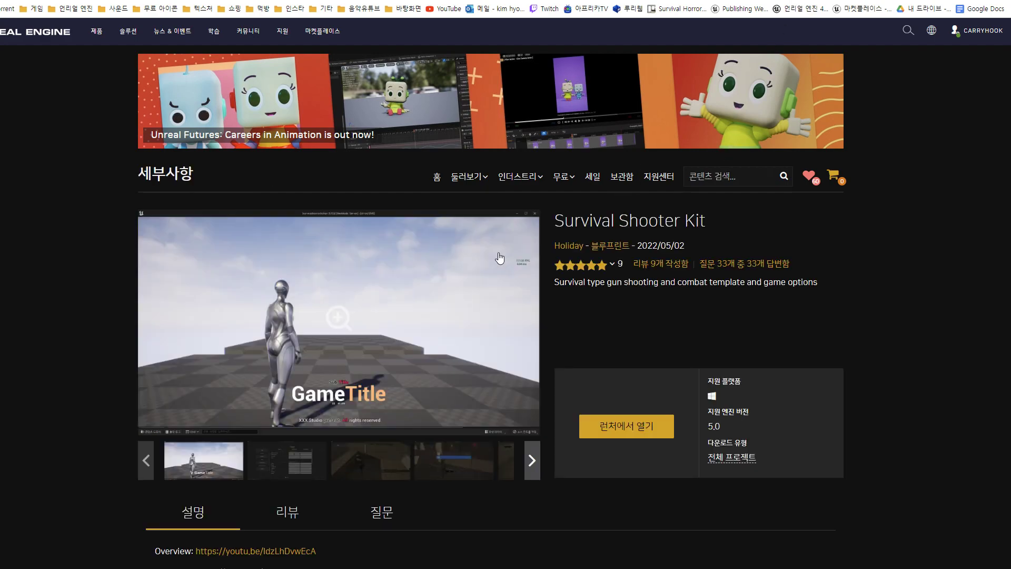
scroll(110, 318, down, 20)
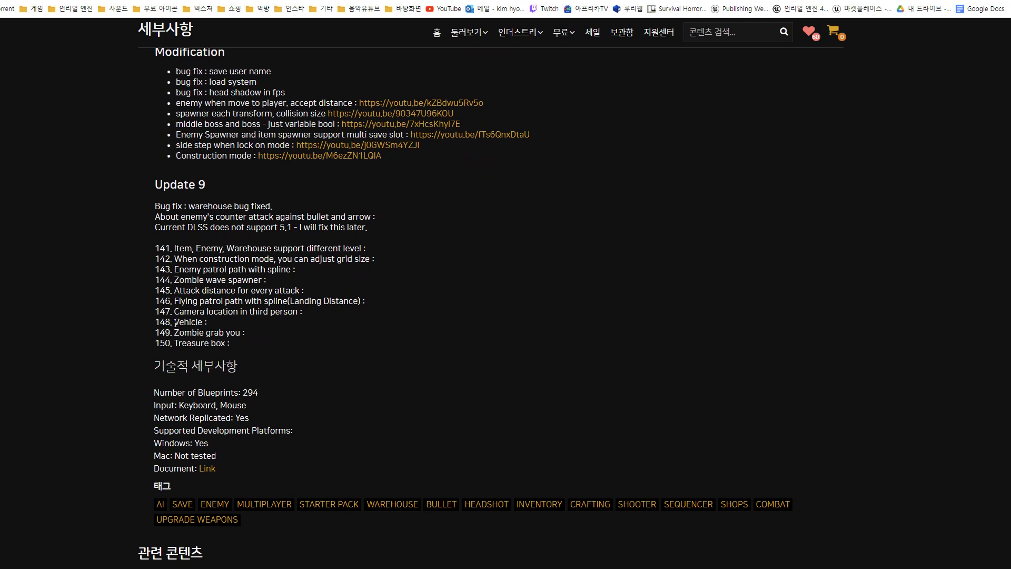
drag(193, 323, 207, 322)
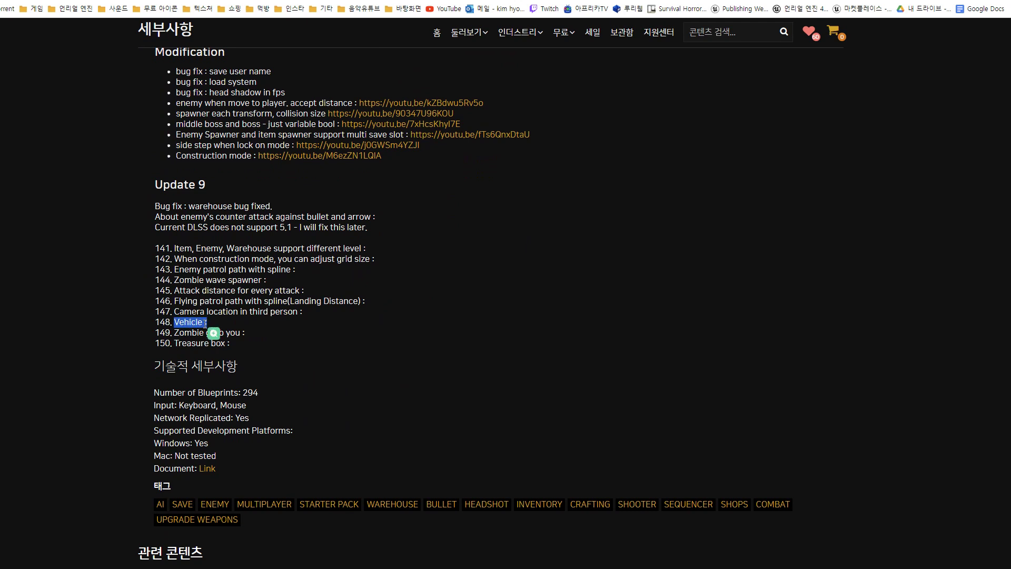